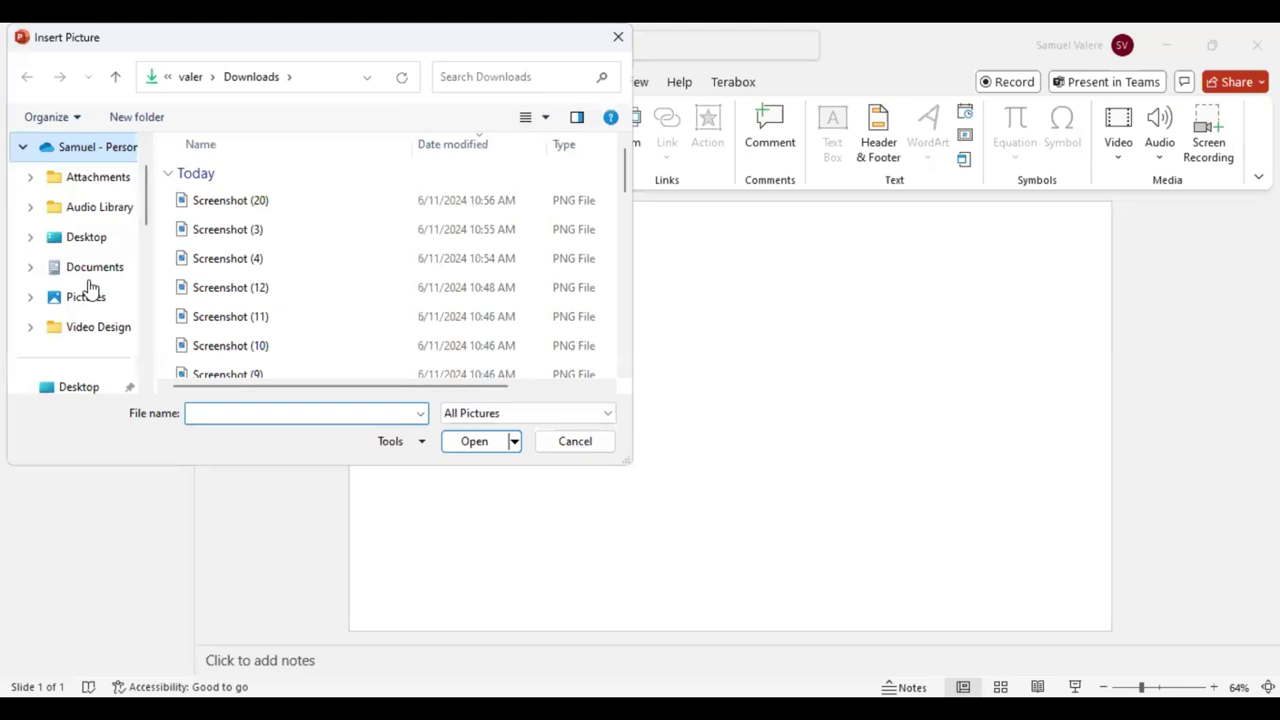
# Step: Insert the black-and-white lion image 'Screenshot (3)' from Downloads onto the slide
pyautogui.scroll(-1, 88, 310)
pyautogui.click(85, 330)
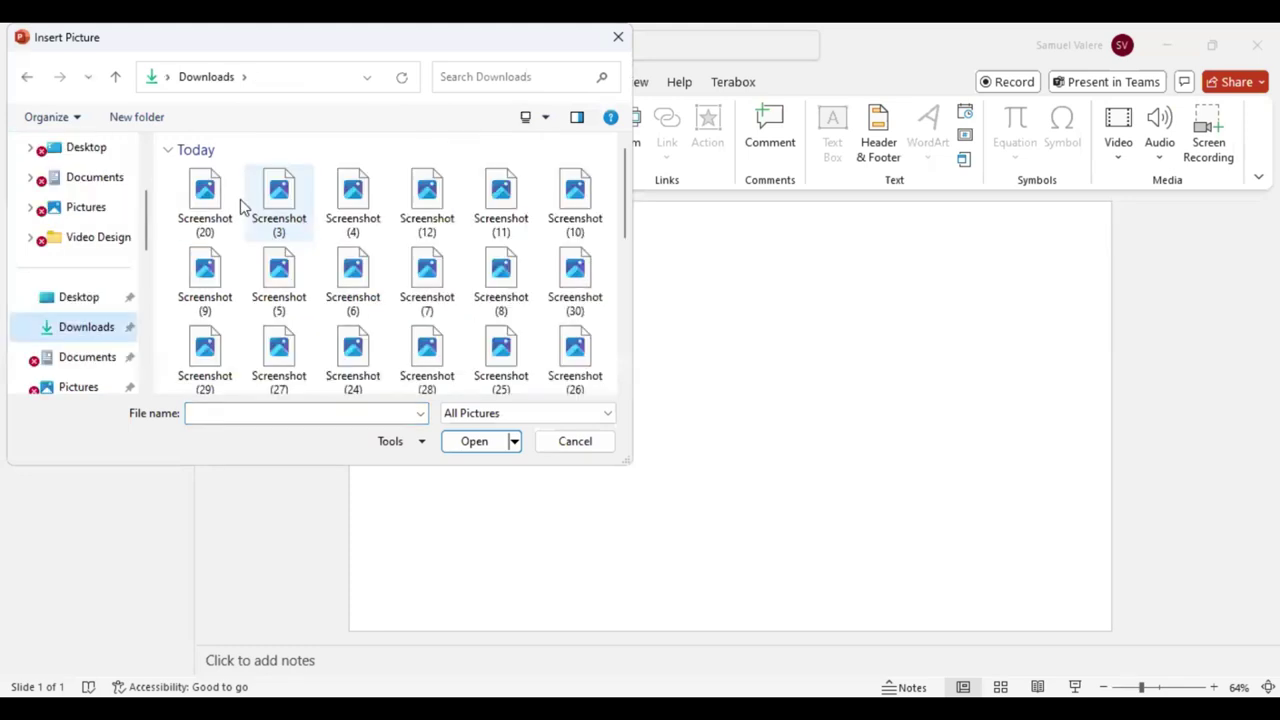
pyautogui.click(205, 195)
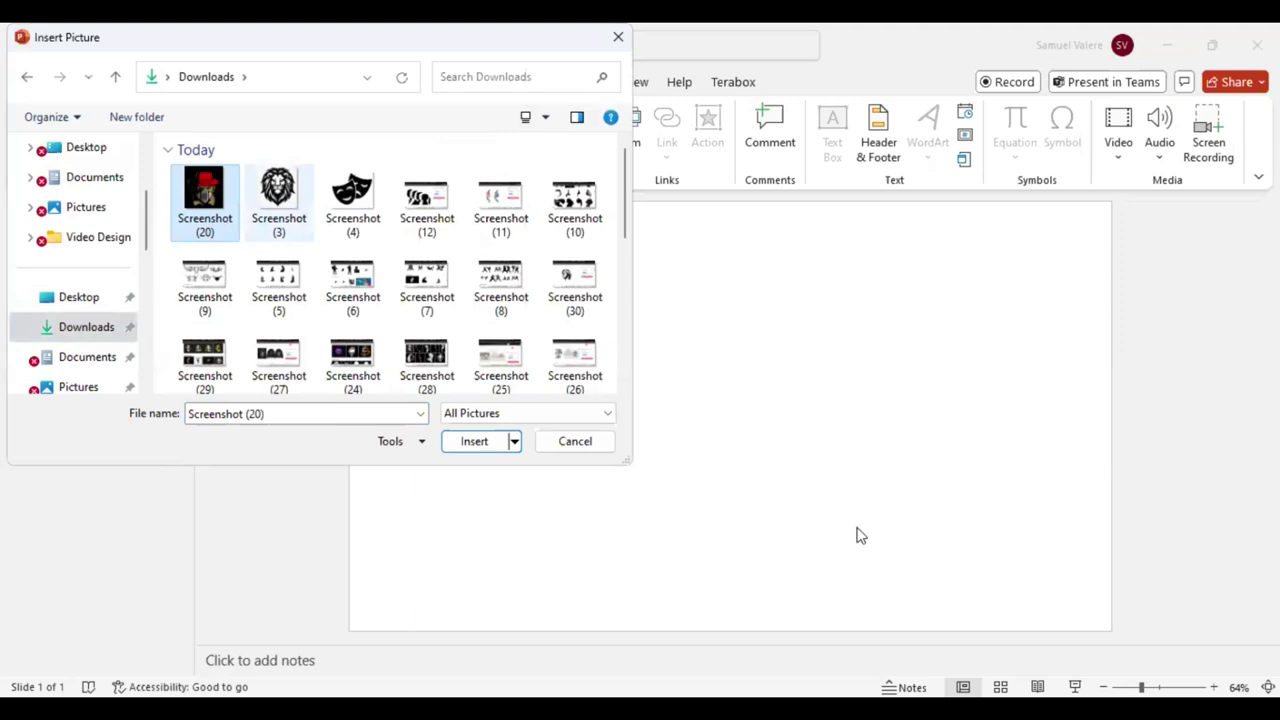
pyautogui.press('Return')
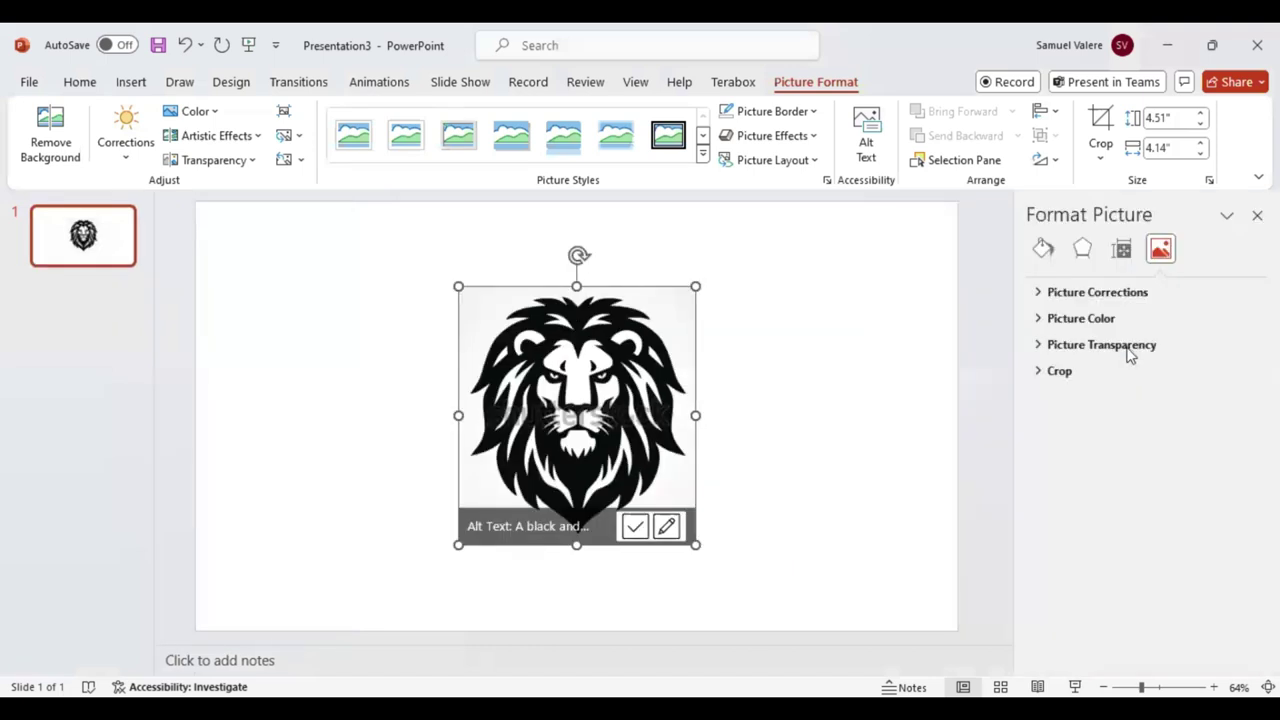
# Step: Fade the lion picture to 79% transparency and enlarge it to 6.2" by 5.68", centred
pyautogui.click(1134, 345)
pyautogui.moveTo(1125, 401); pyautogui.dragTo(1155, 401)
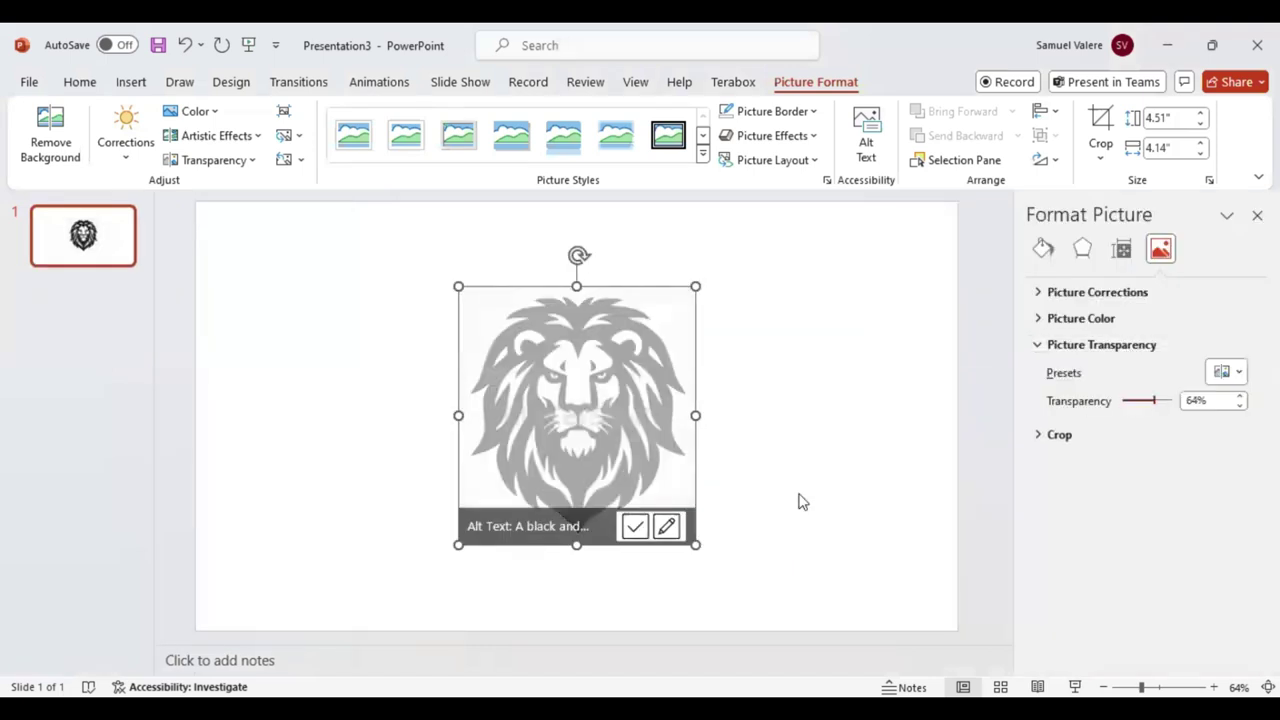
pyautogui.click(766, 614)
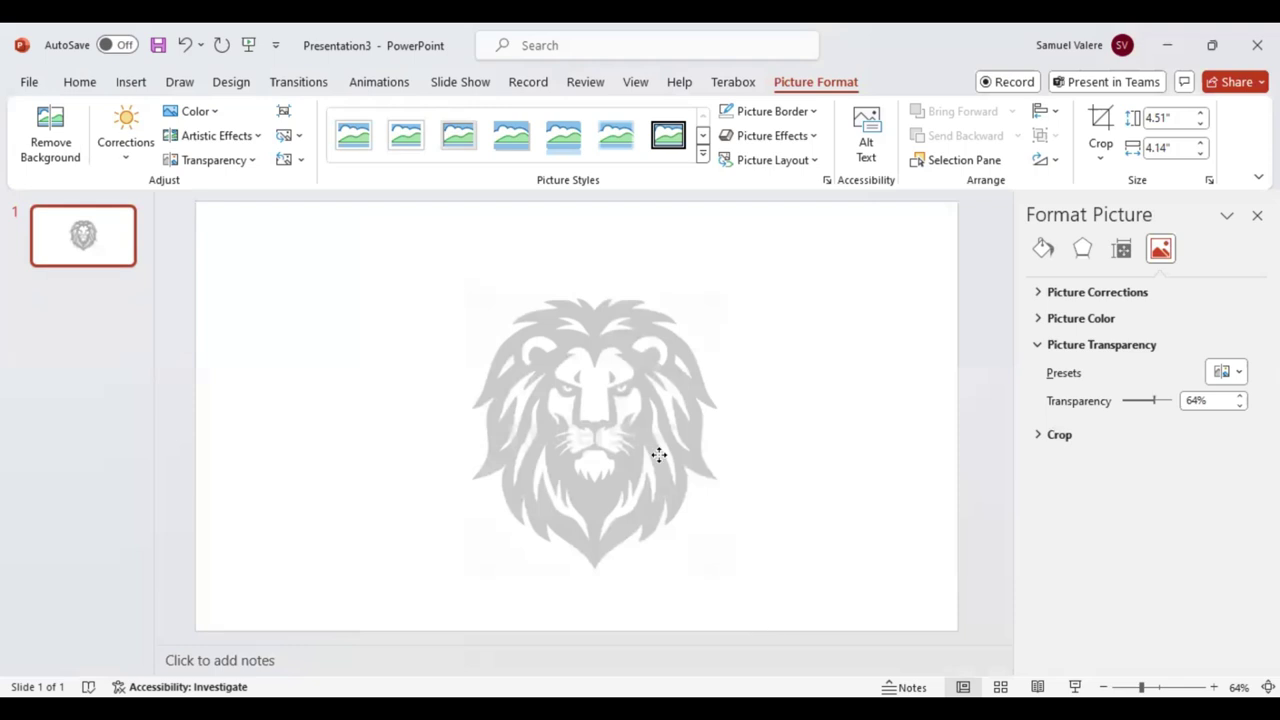
pyautogui.moveTo(657, 451)
pyautogui.mouseDown()
pyautogui.moveTo(631, 412)
pyautogui.moveTo(631, 424)
pyautogui.mouseUp()
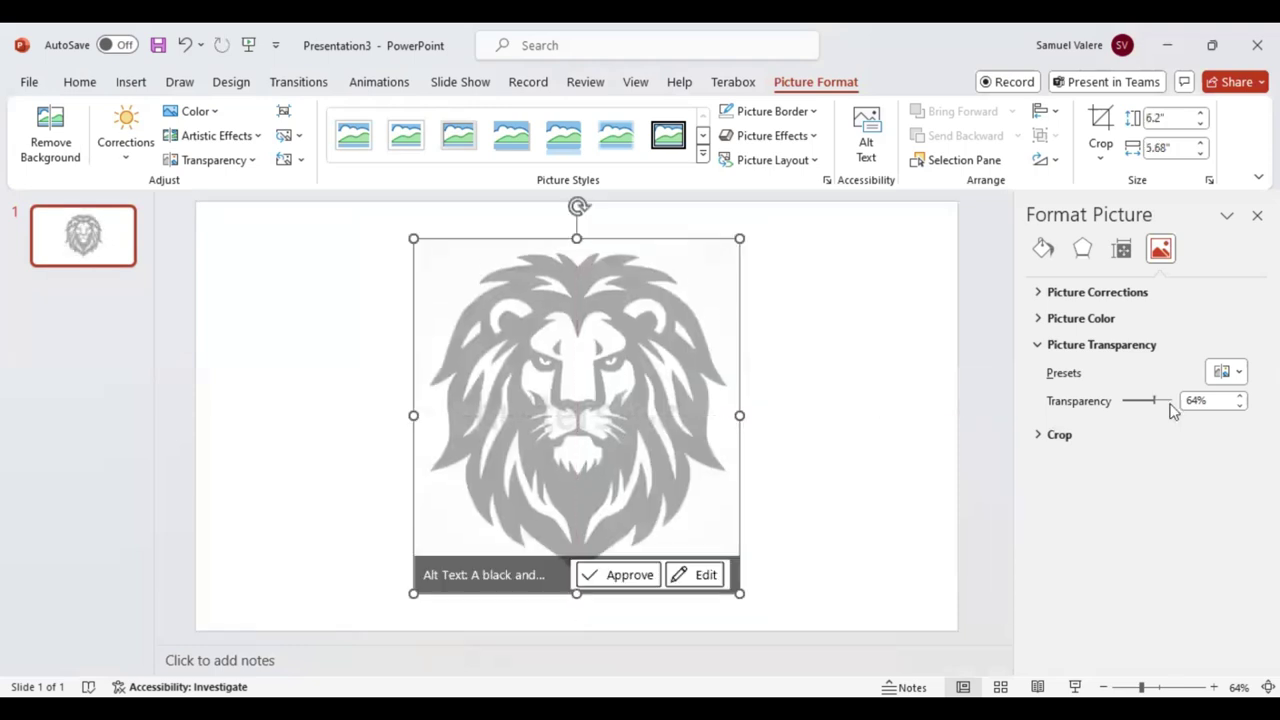
pyautogui.moveTo(1155, 401); pyautogui.dragTo(1163, 401)
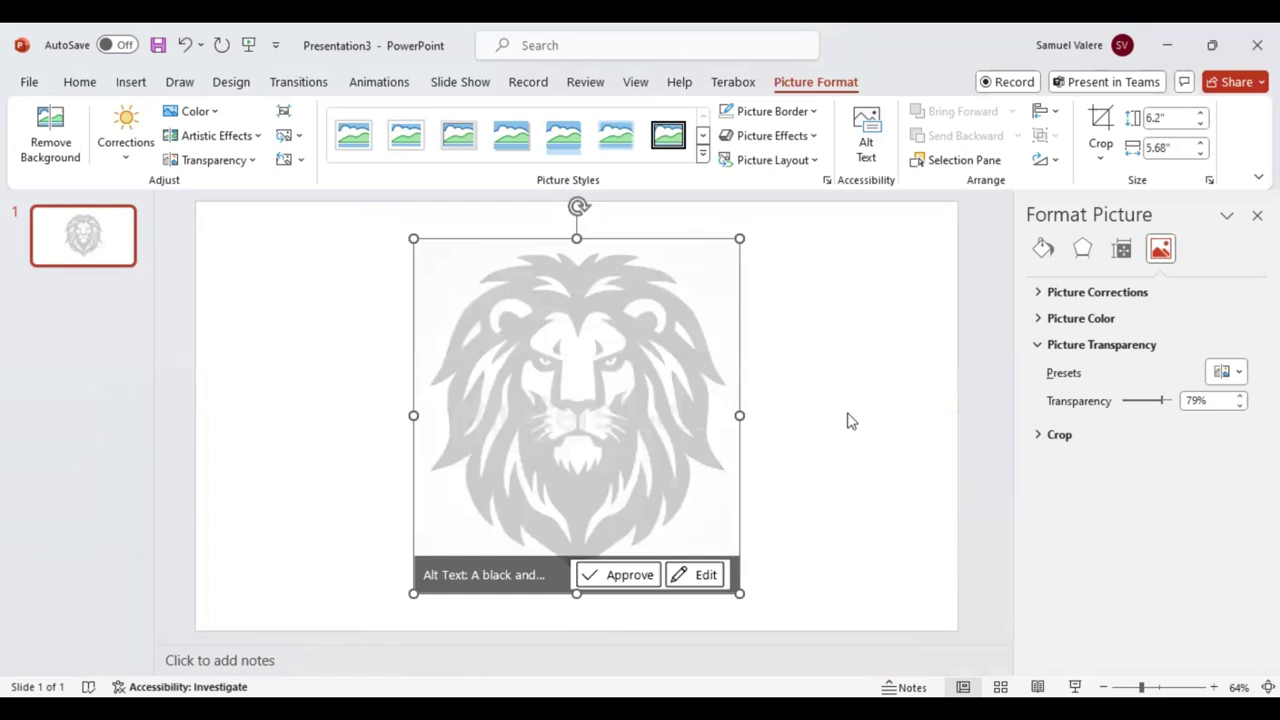
# Step: Trace the right and left brows on the lion's forehead with freeform curves
pyautogui.press('Escape')
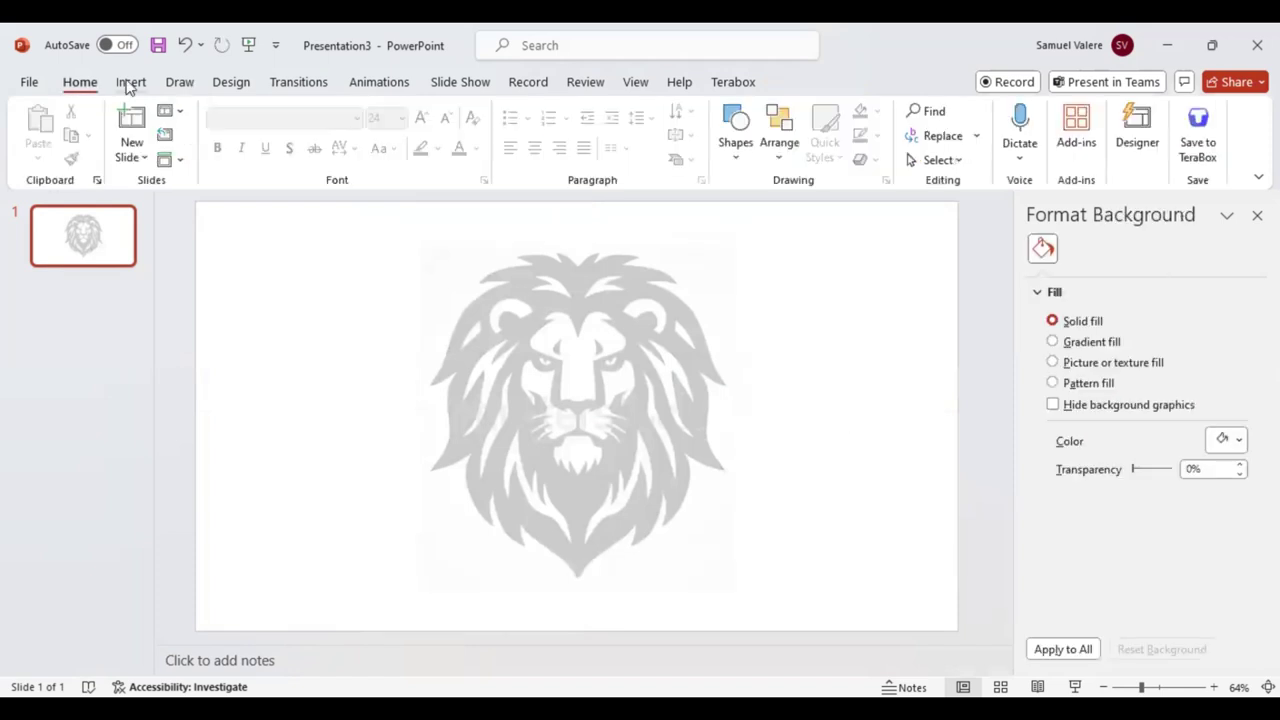
pyautogui.click(131, 84)
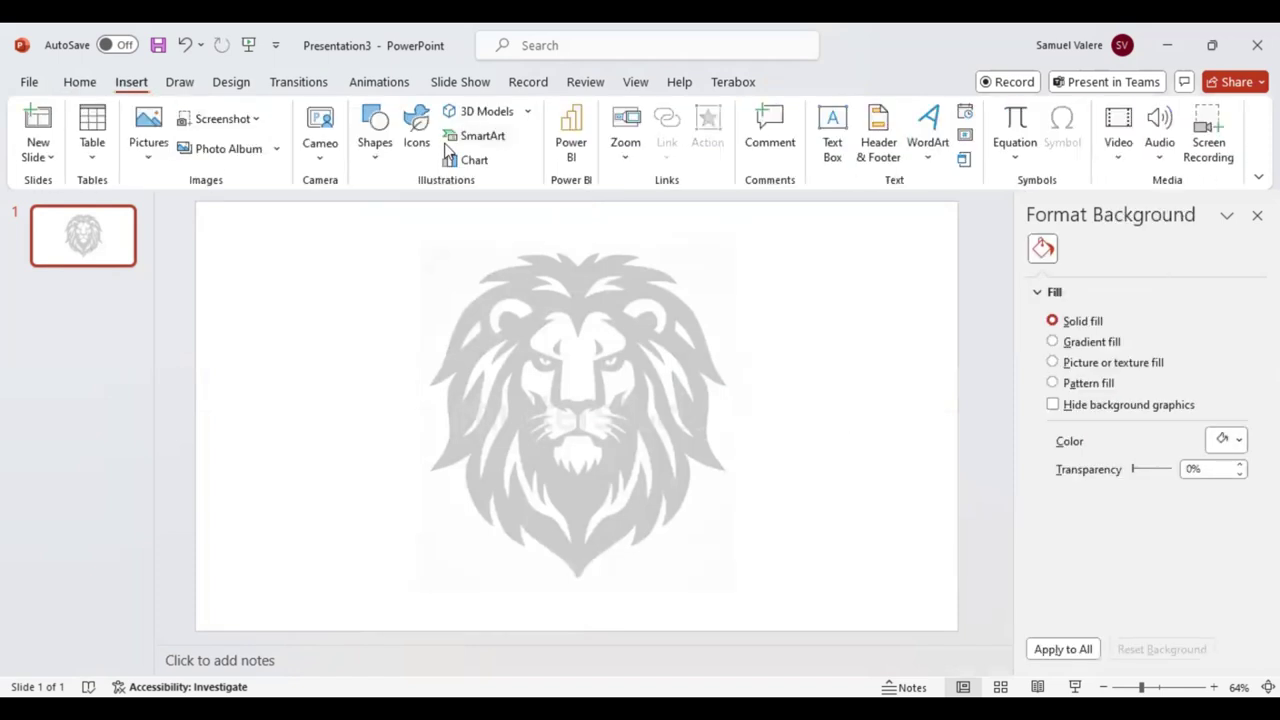
pyautogui.click(375, 135)
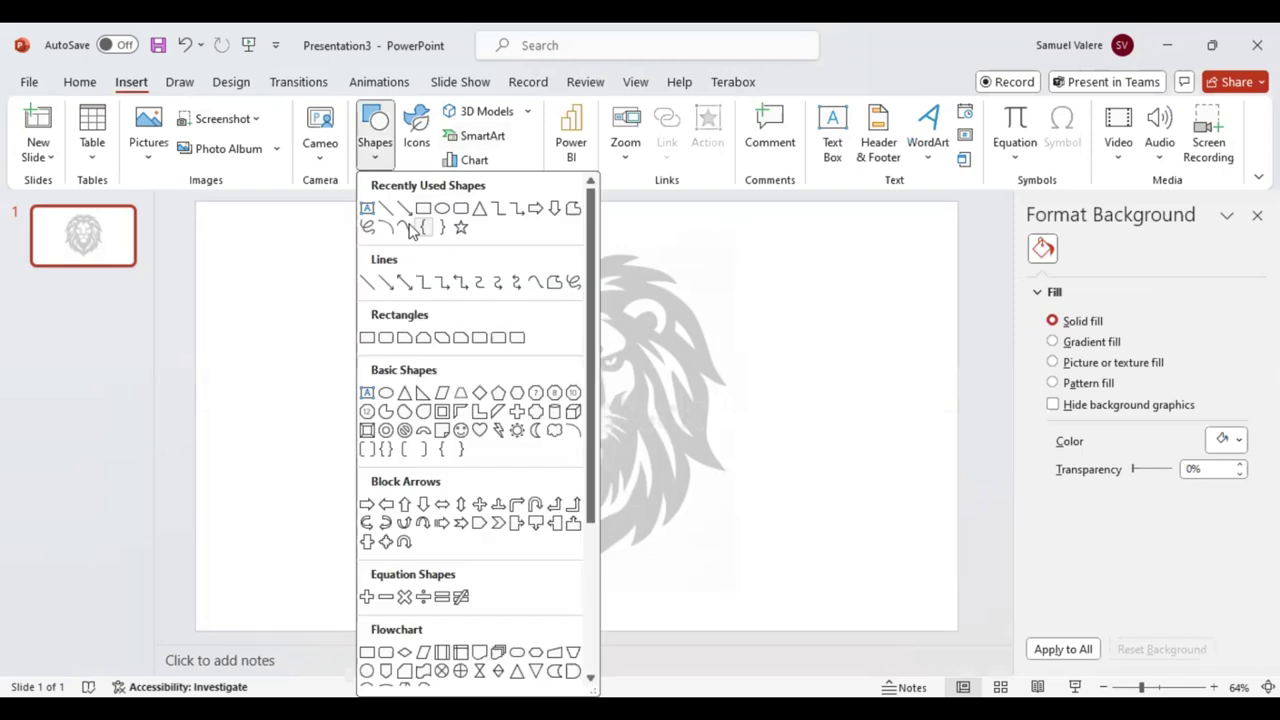
pyautogui.click(405, 227)
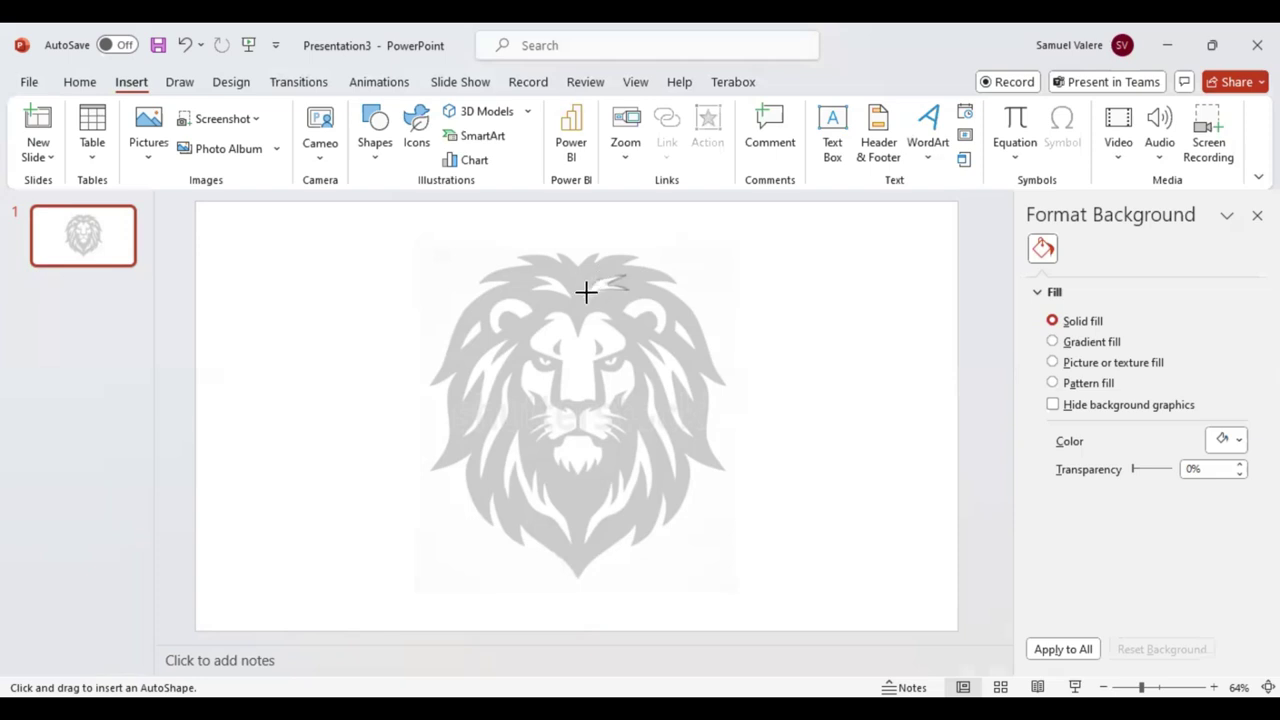
pyautogui.moveTo(595, 280); pyautogui.dragTo(582, 293)
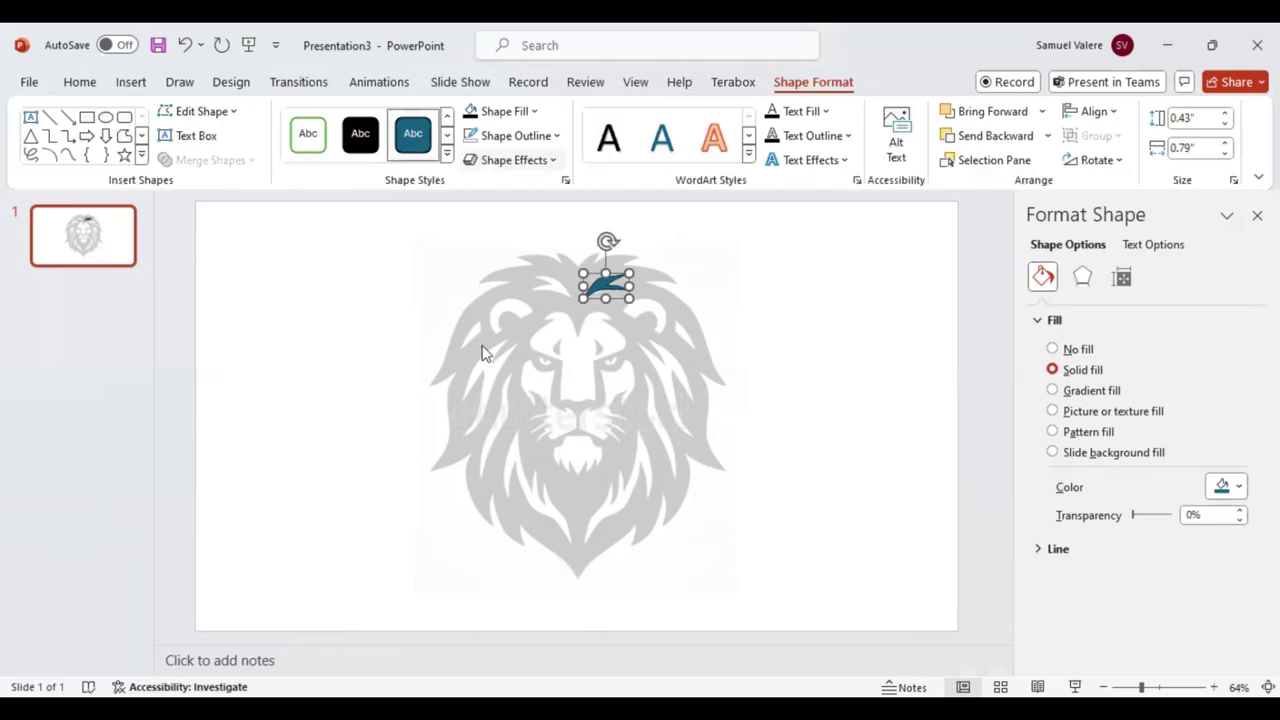
pyautogui.click(67, 155)
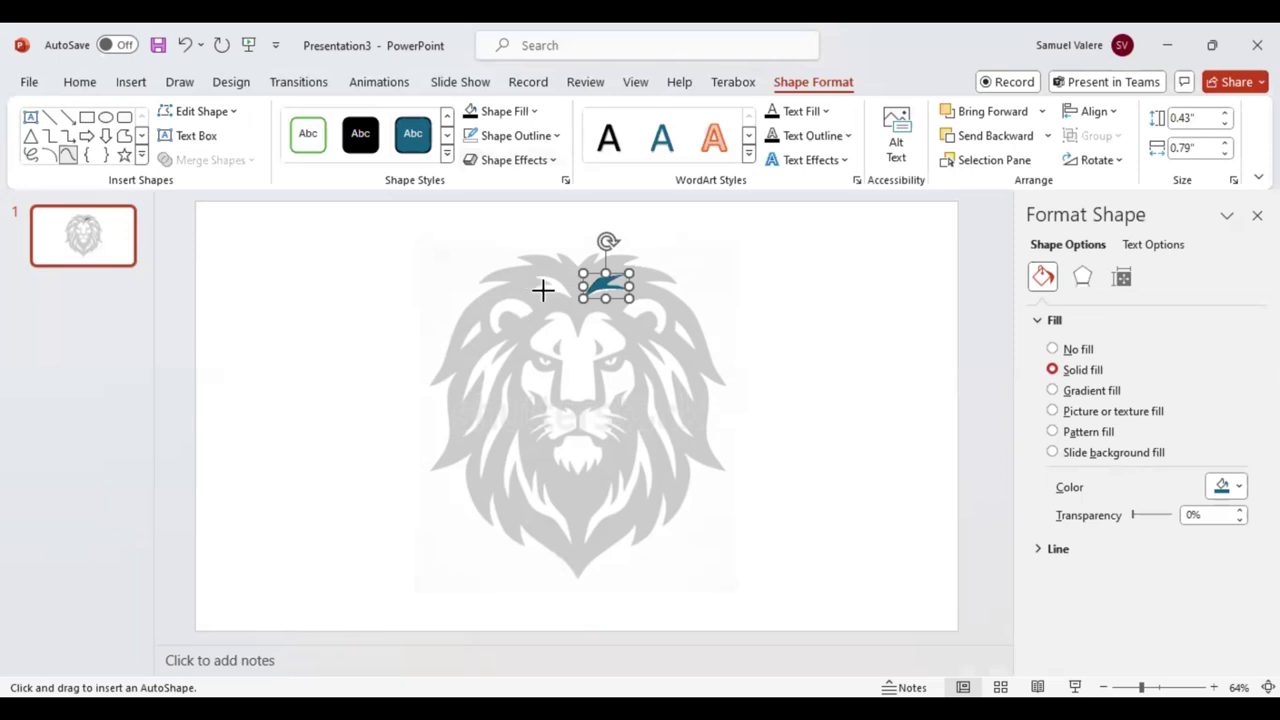
pyautogui.click(533, 290)
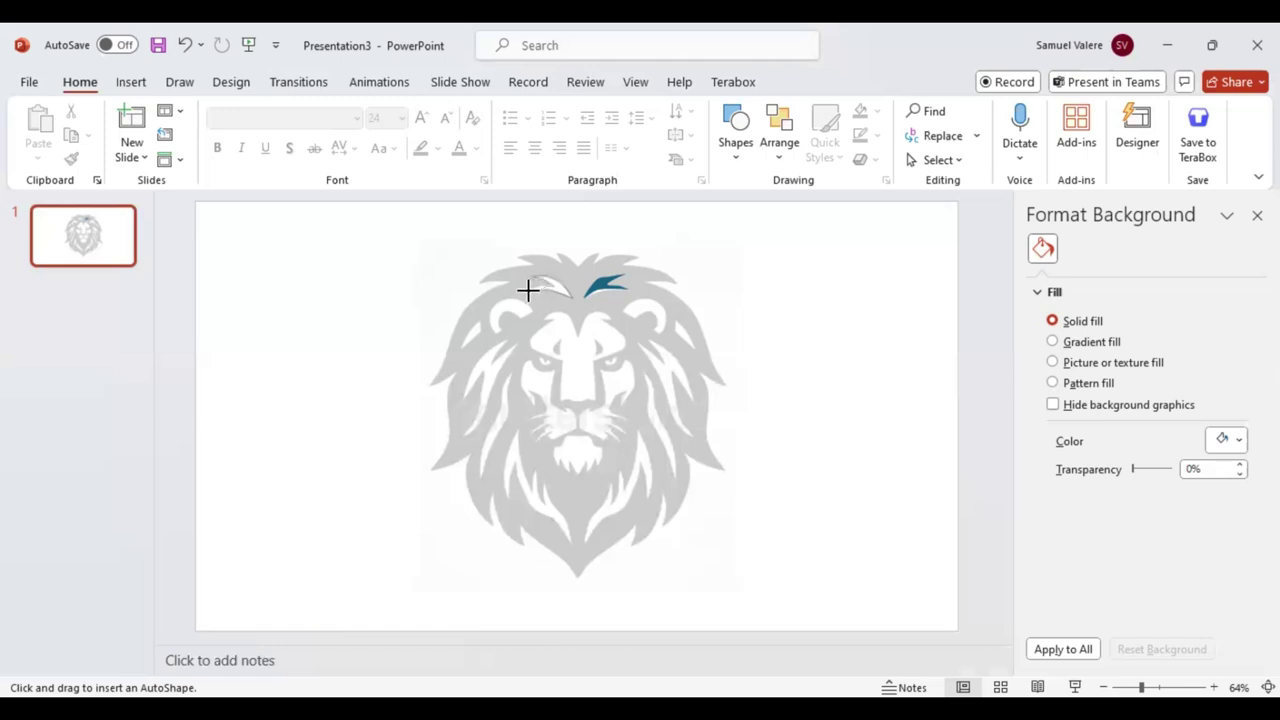
pyautogui.click(528, 288)
pyautogui.doubleClick(528, 288)
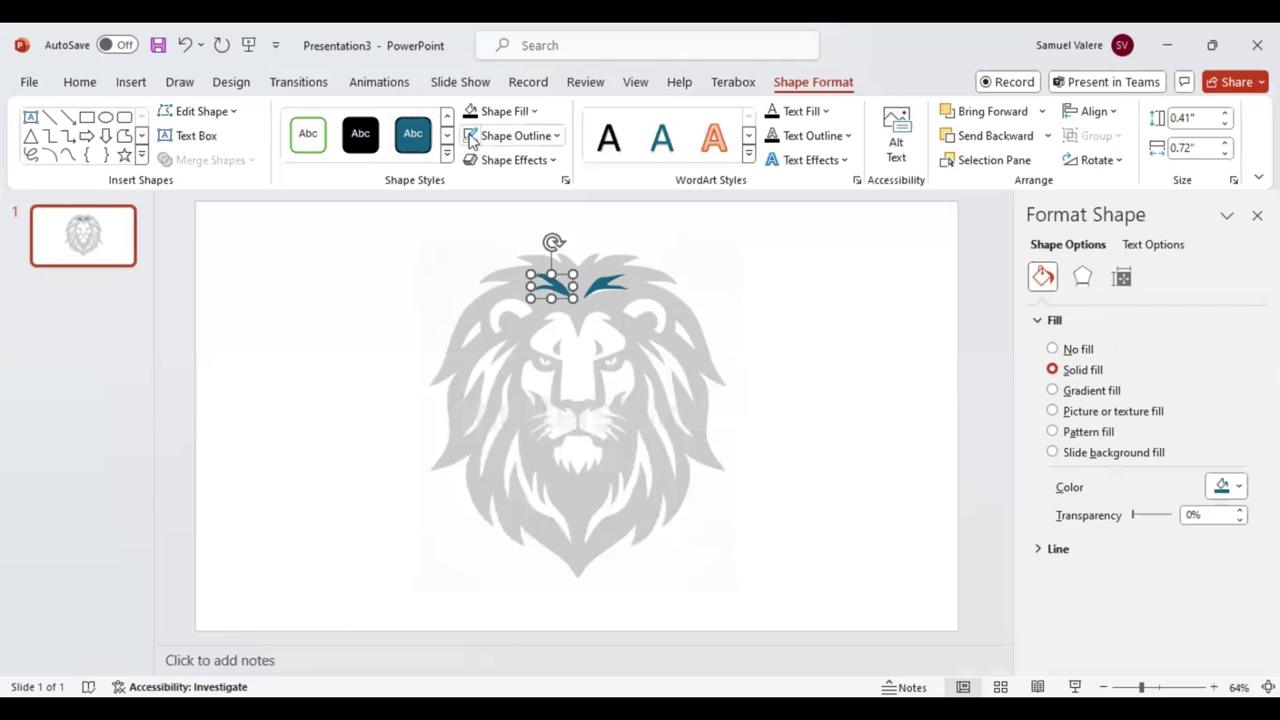
# Step: Trace a small streak, a long streak and a pale strip on the lion's left mane
pyautogui.click(68, 155)
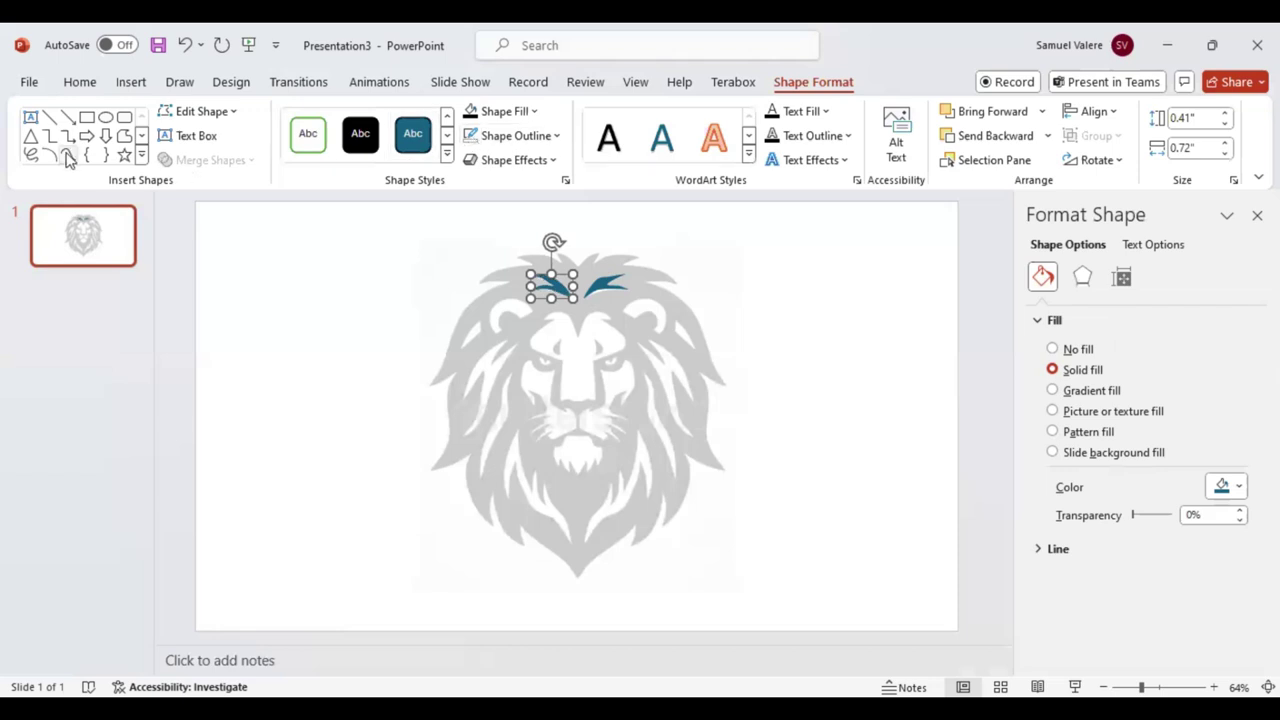
pyautogui.click(469, 340)
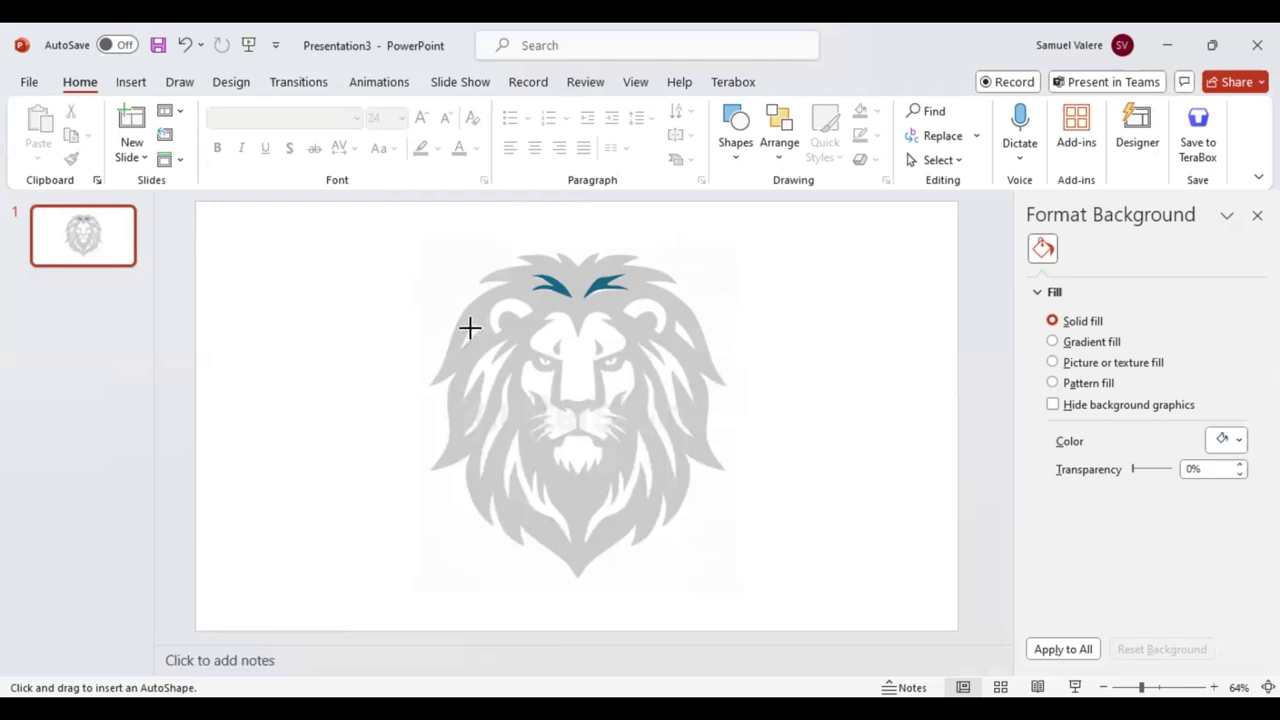
pyautogui.moveTo(472, 326); pyautogui.dragTo(458, 347)
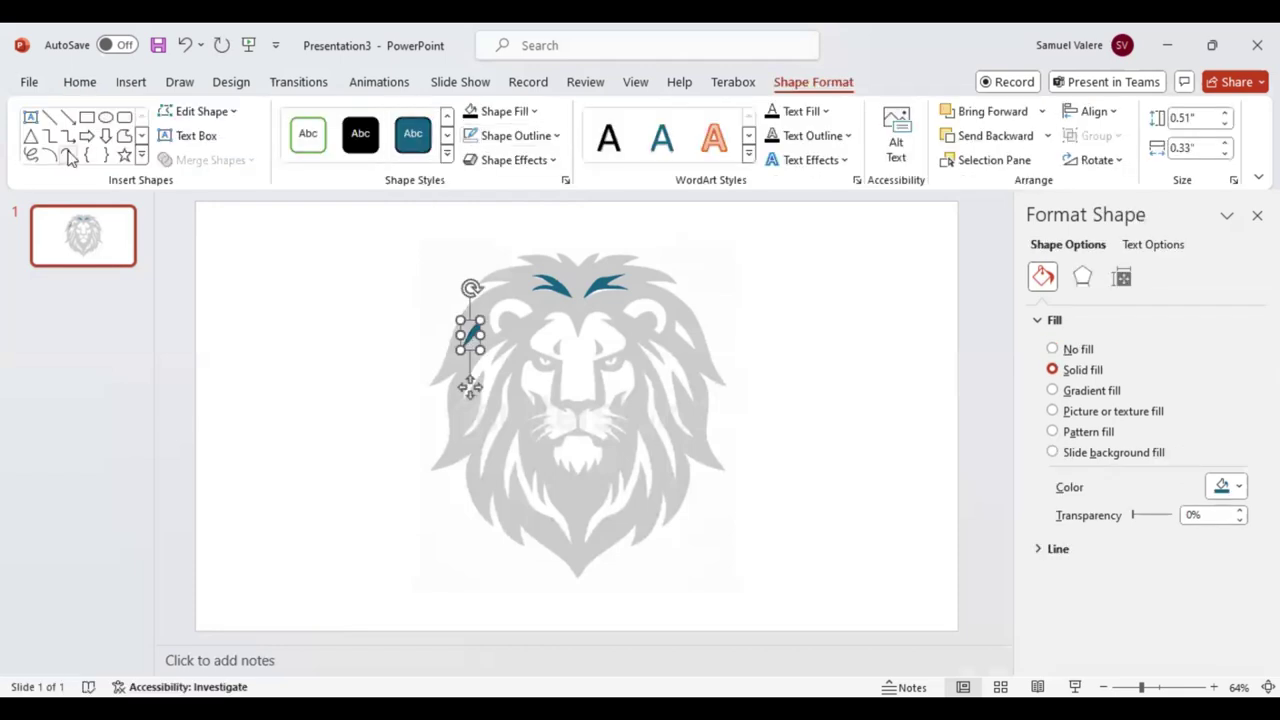
pyautogui.click(68, 156)
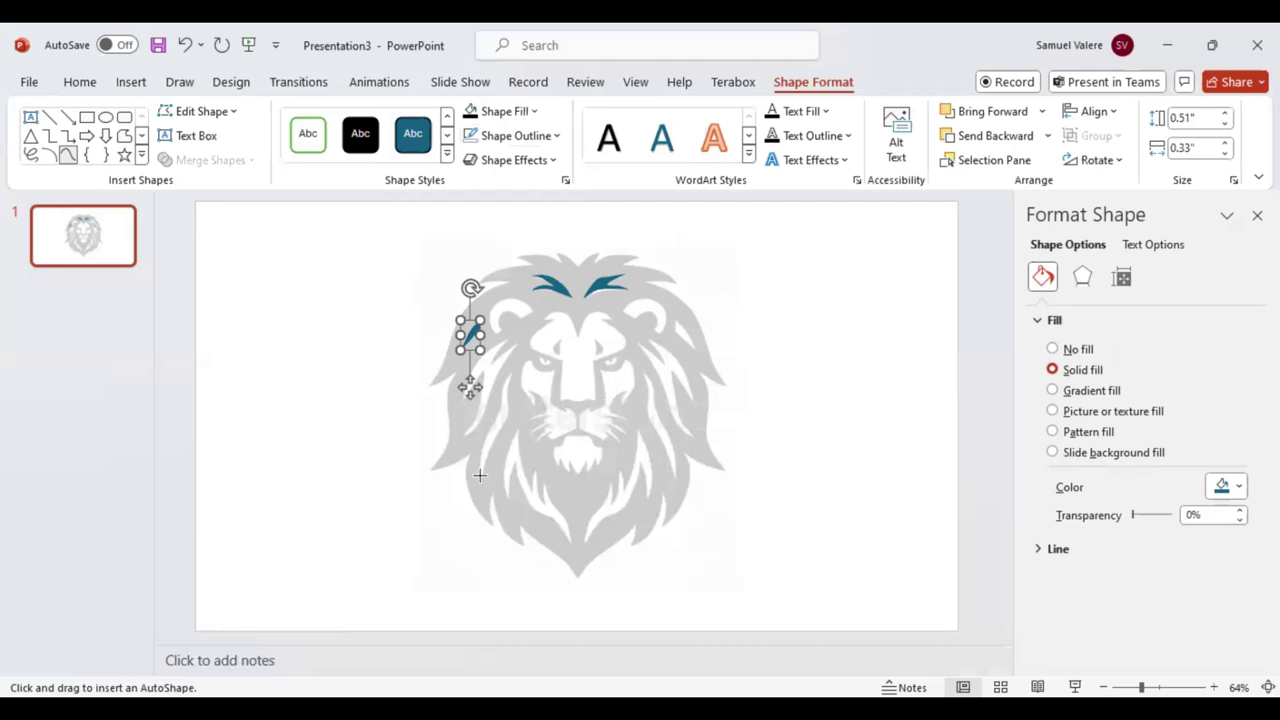
pyautogui.click(490, 444)
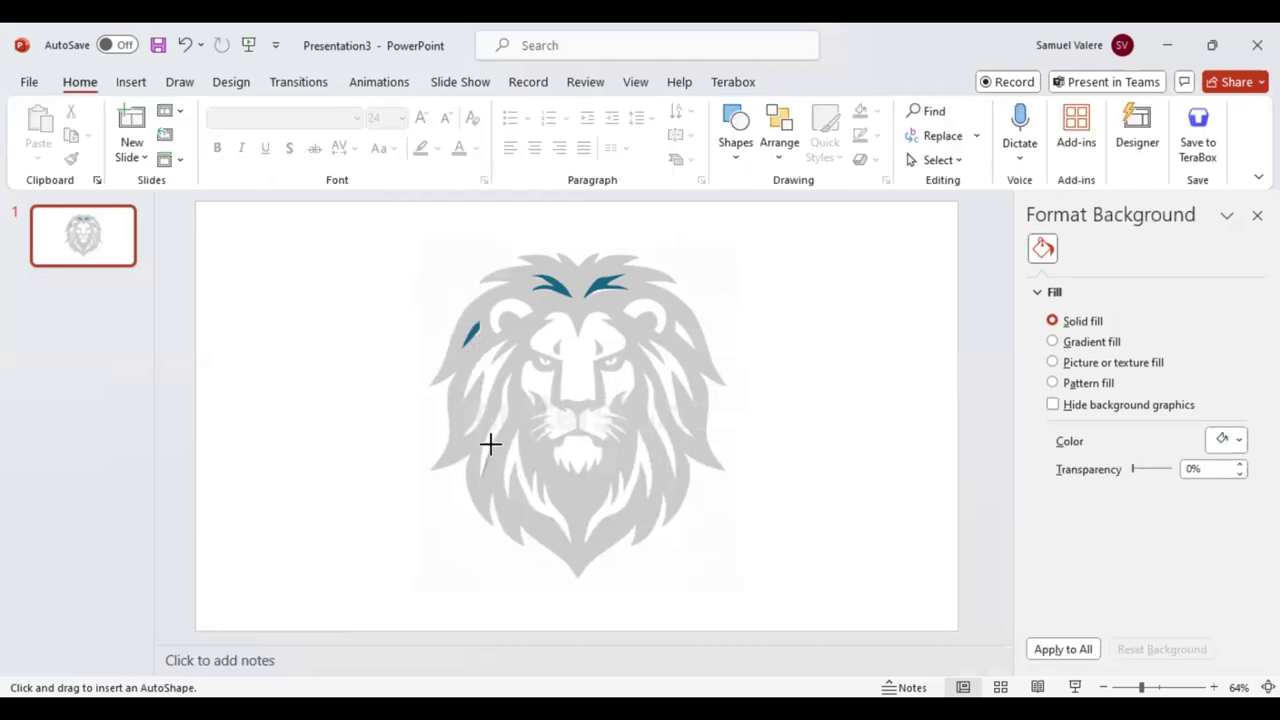
pyautogui.click(501, 380)
pyautogui.doubleClick(479, 478)
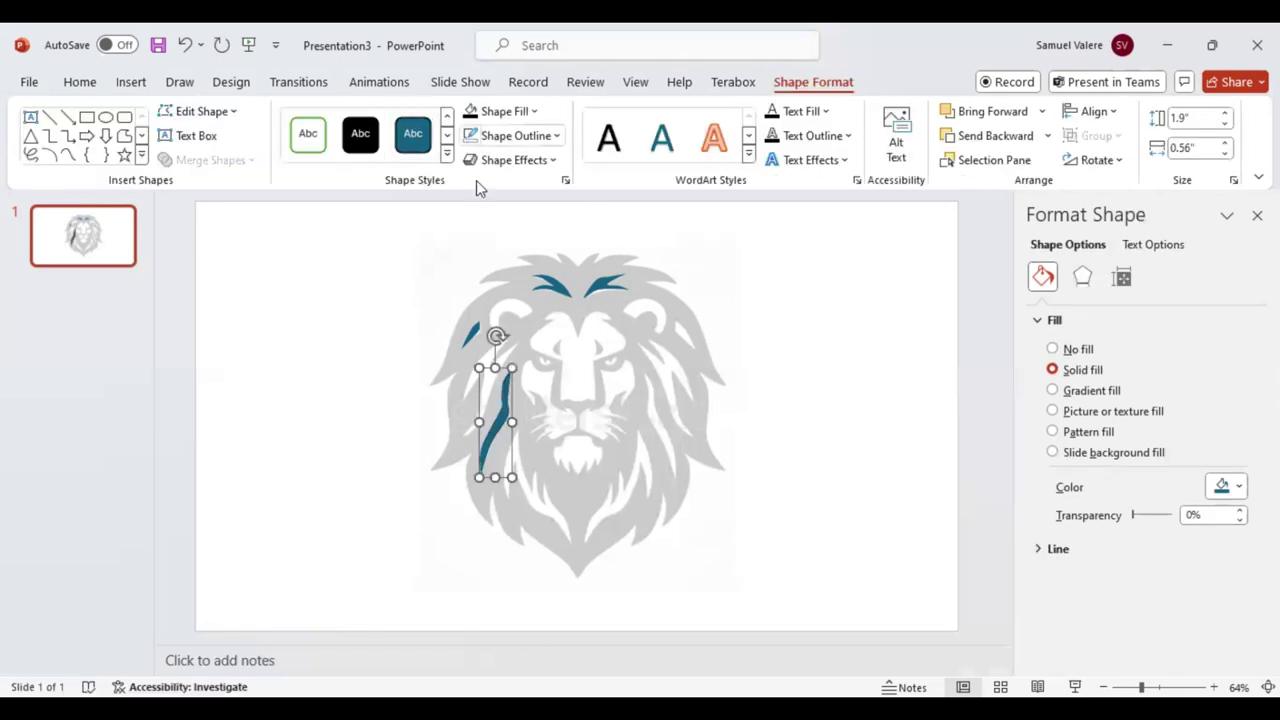
pyautogui.click(67, 155)
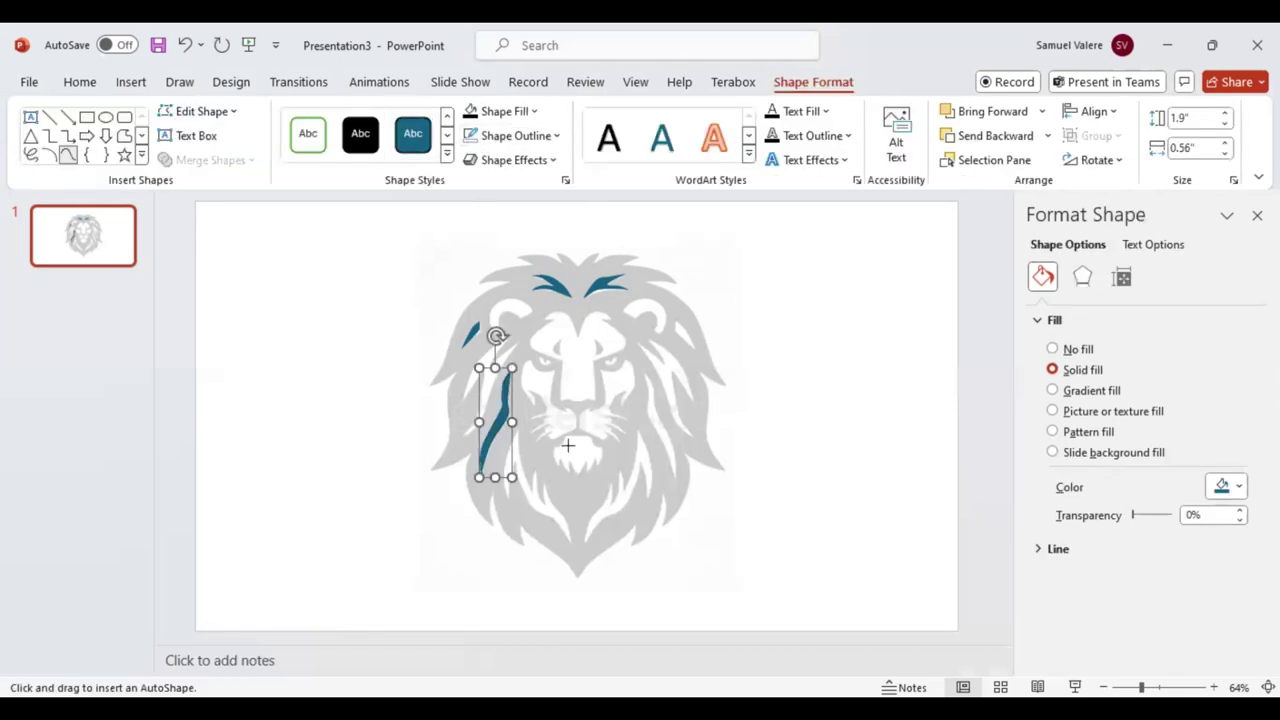
pyautogui.click(470, 373)
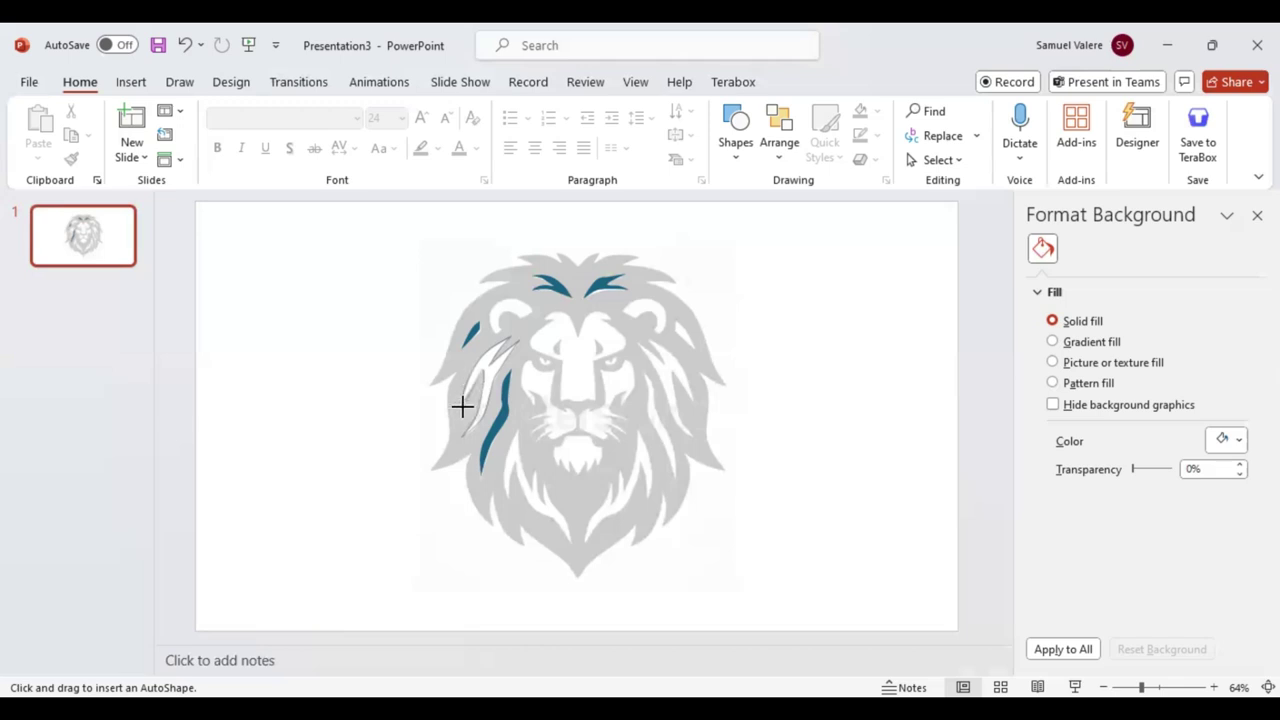
pyautogui.click(462, 395)
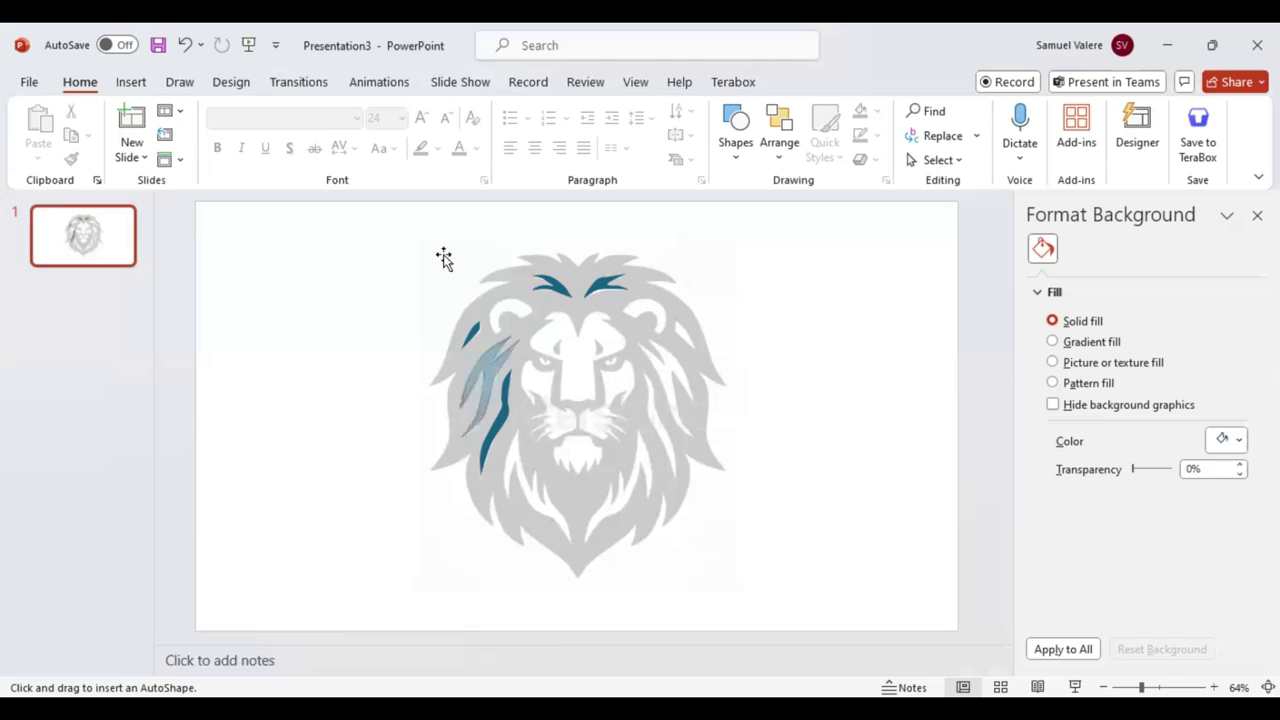
# Step: Draw a small teal freeform stripe on the right side of the lion's mane
pyautogui.press('Escape')
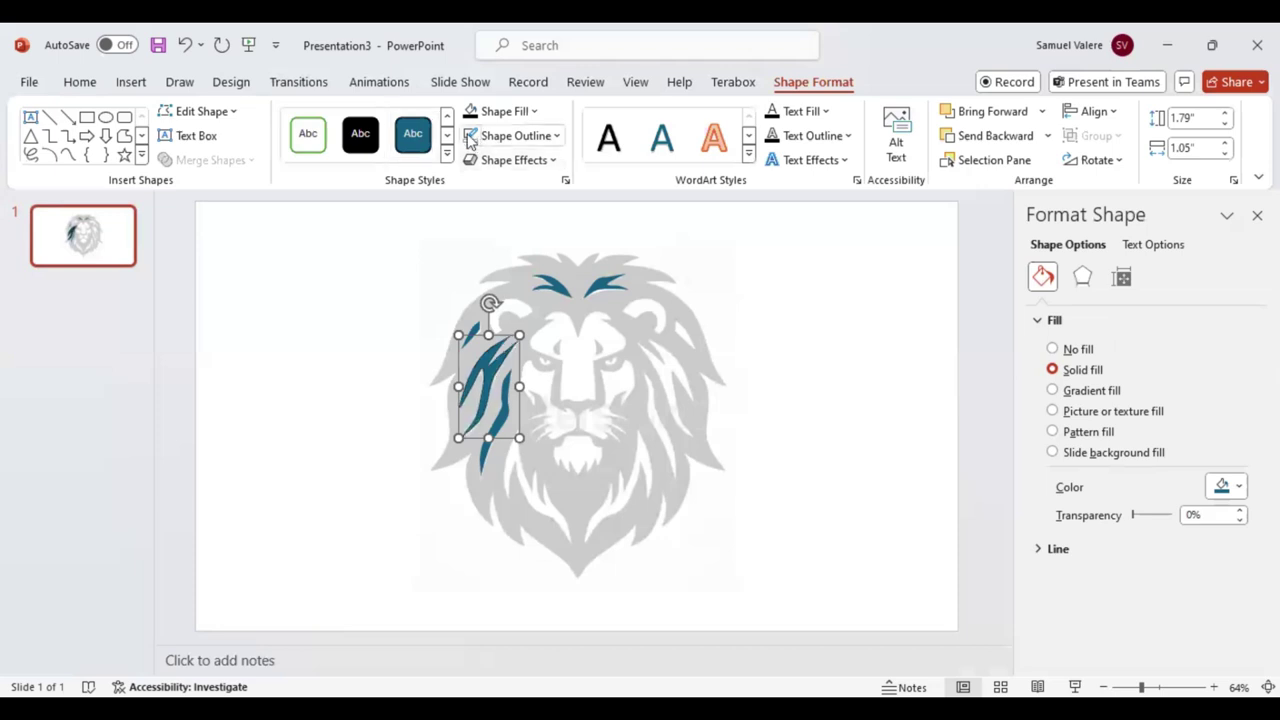
pyautogui.click(67, 155)
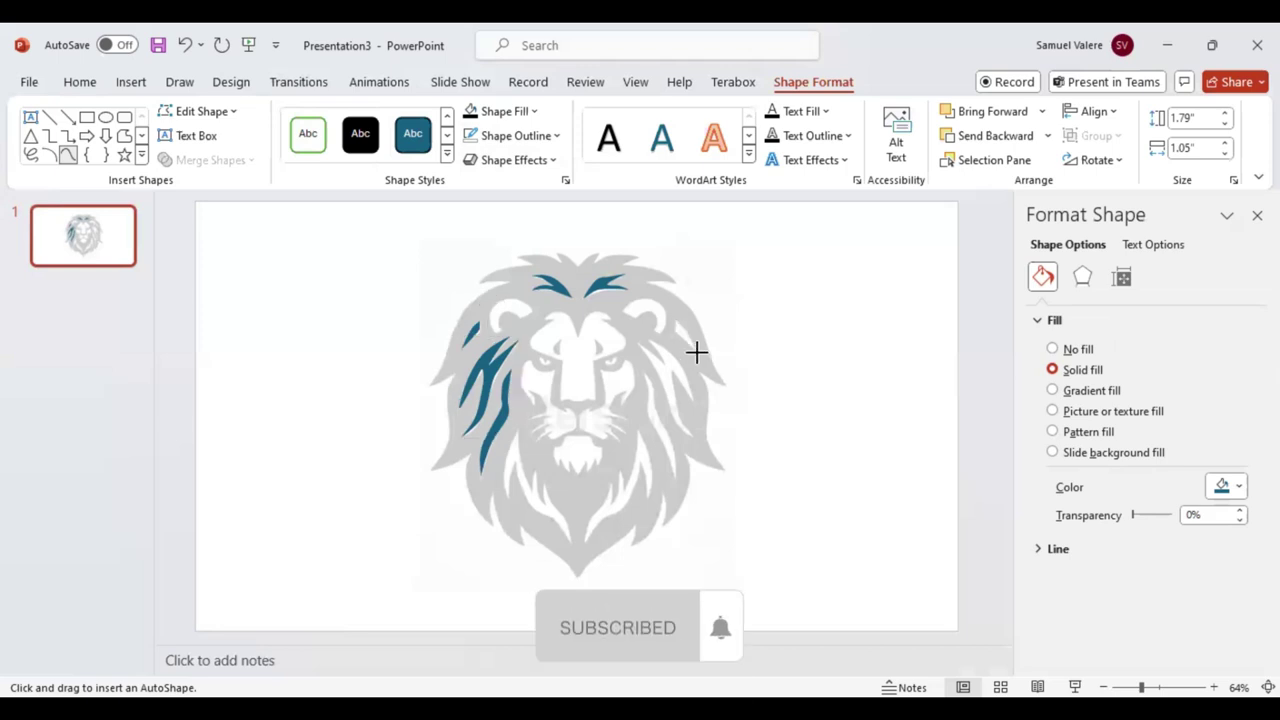
pyautogui.press('Escape')
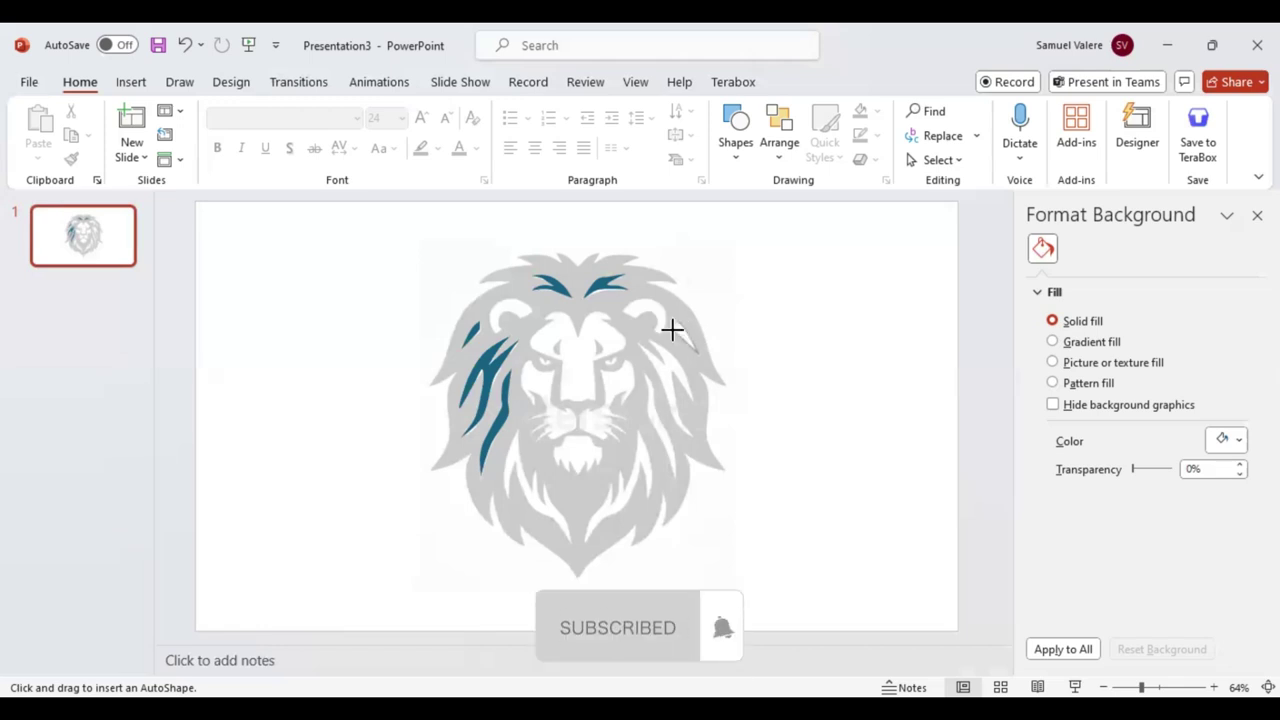
pyautogui.moveTo(672, 321); pyautogui.dragTo(700, 354)
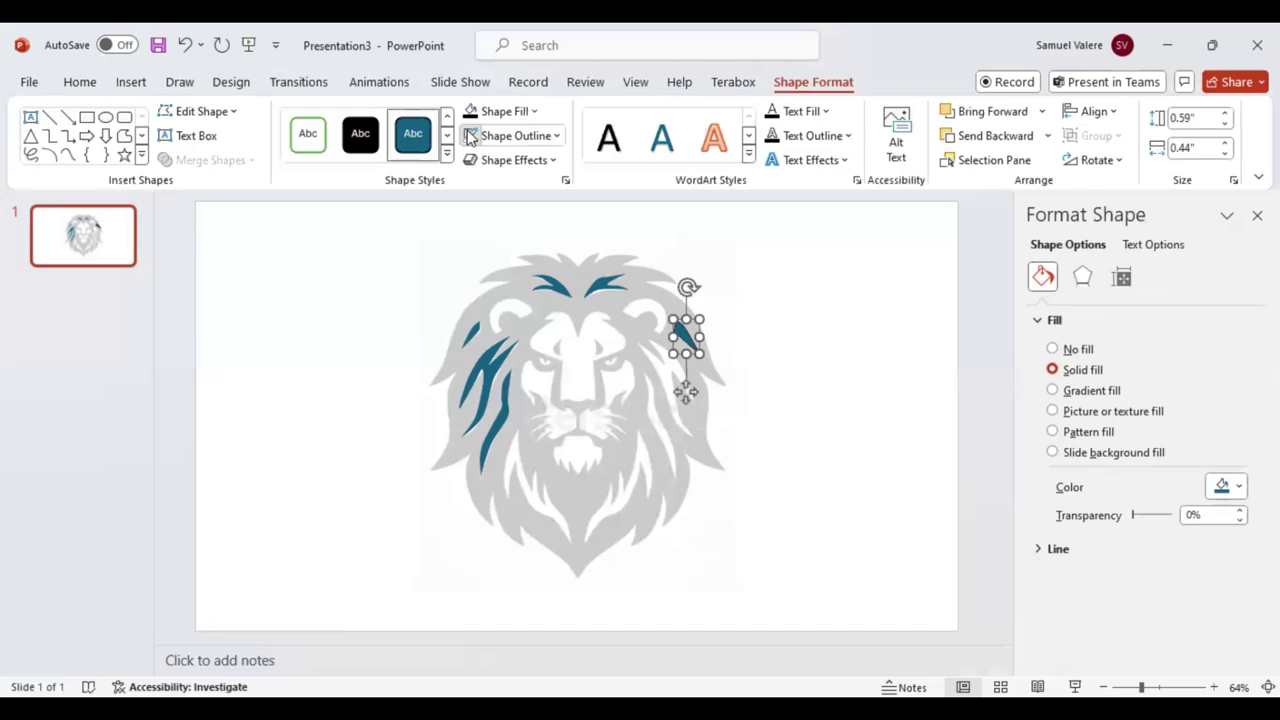
pyautogui.click(66, 156)
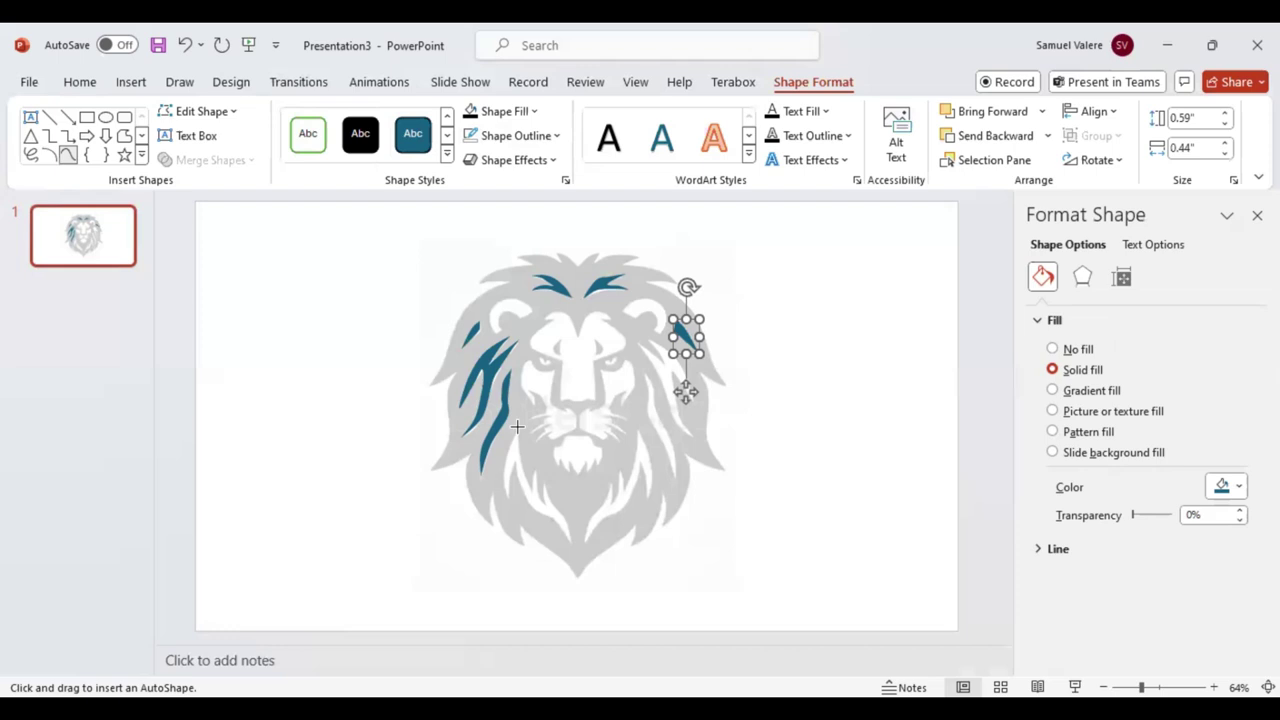
pyautogui.press('Escape')
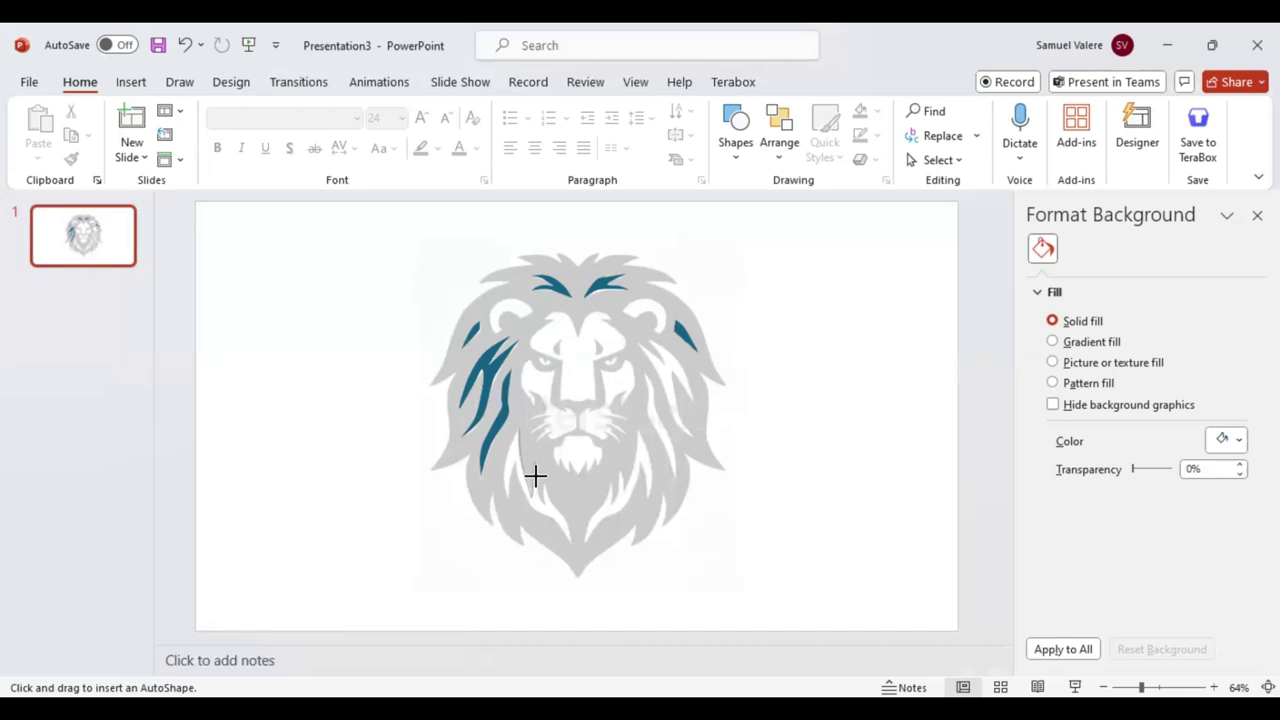
# Step: Trace a freeform stripe running up the lion's lower mane and beard
pyautogui.moveTo(535, 476); pyautogui.dragTo(540, 503)
pyautogui.moveTo(544, 490); pyautogui.dragTo(552, 504)
pyautogui.moveTo(571, 543)
pyautogui.mouseDown()
pyautogui.moveTo(514, 460)
pyautogui.moveTo(509, 501)
pyautogui.moveTo(503, 491)
pyautogui.moveTo(517, 423)
pyautogui.moveTo(518, 462)
pyautogui.mouseUp()
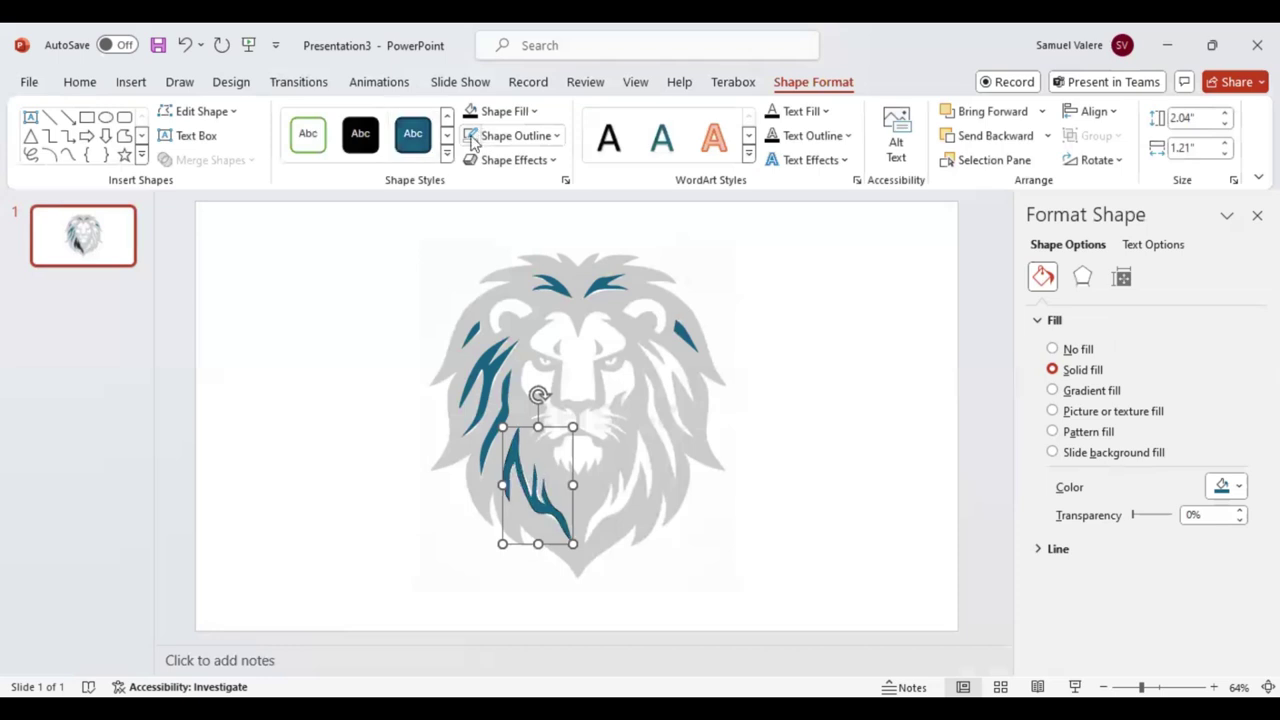
pyautogui.click(67, 155)
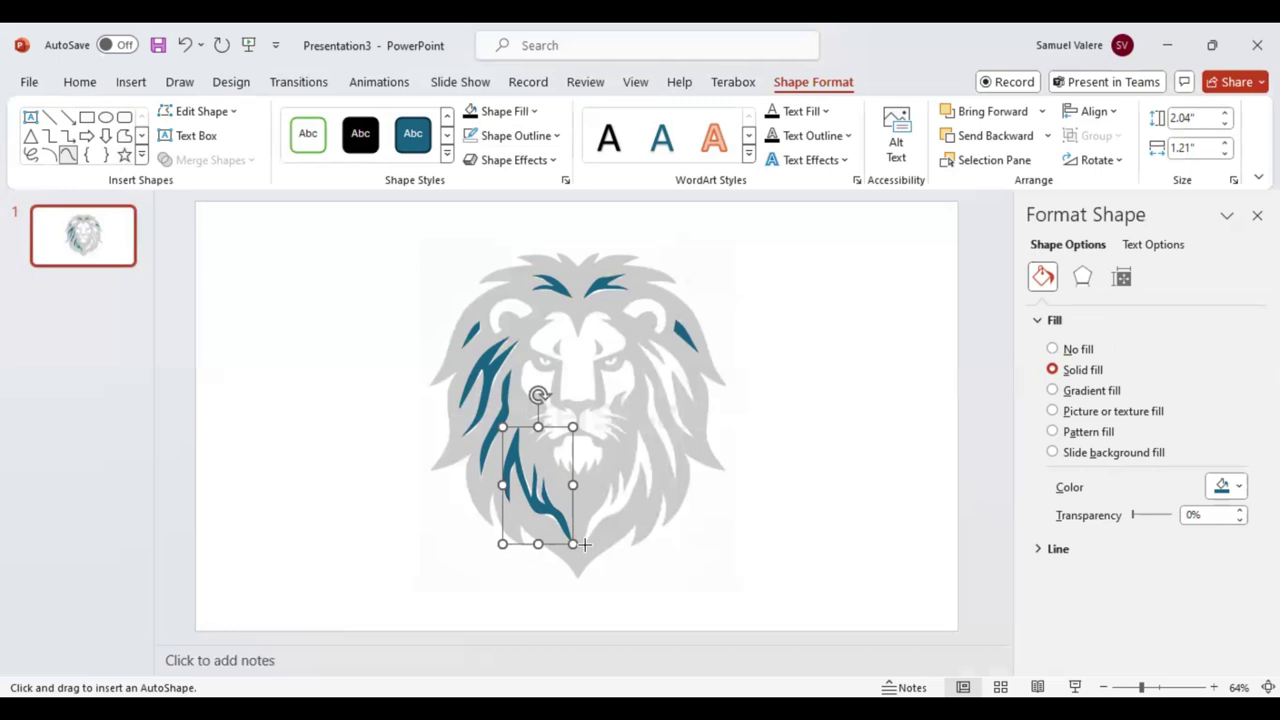
pyautogui.press('Escape')
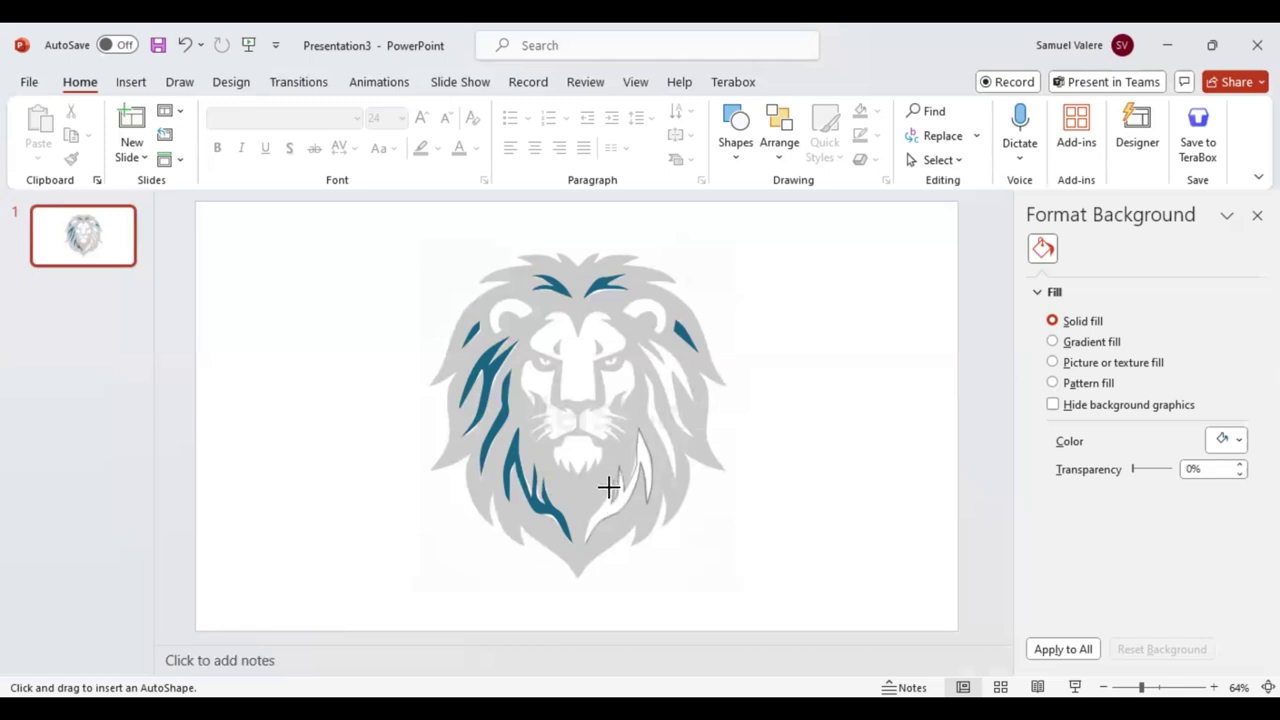
# Step: Trace a small chin stripe and a 1.87" by 0.59" stripe down the right mane edge
pyautogui.moveTo(582, 540); pyautogui.dragTo(585, 549)
pyautogui.click(584, 543)
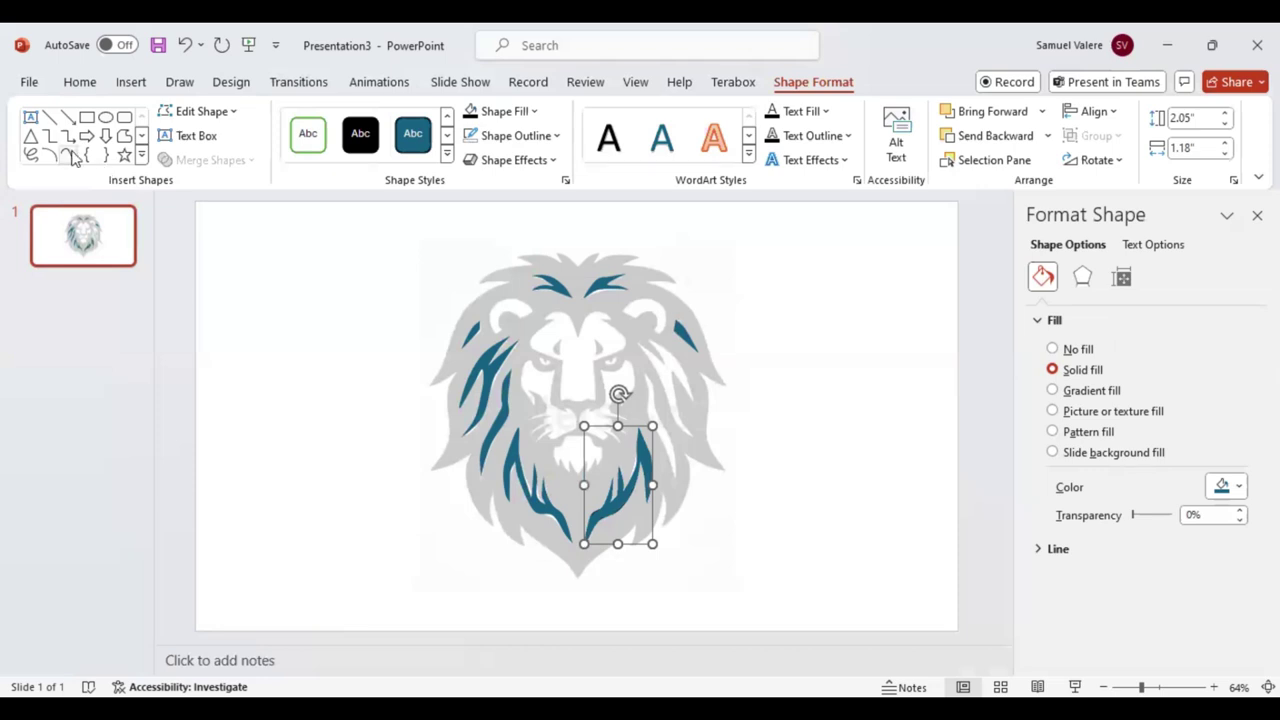
pyautogui.click(69, 155)
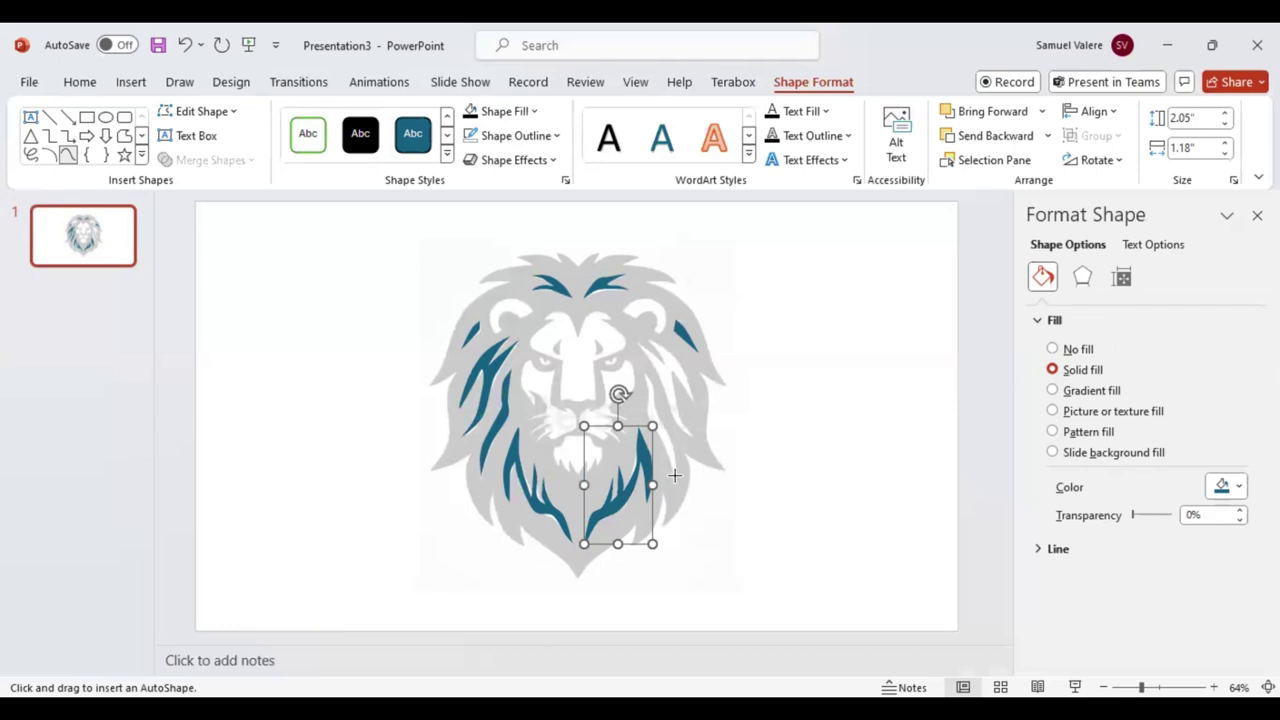
pyautogui.press('Escape')
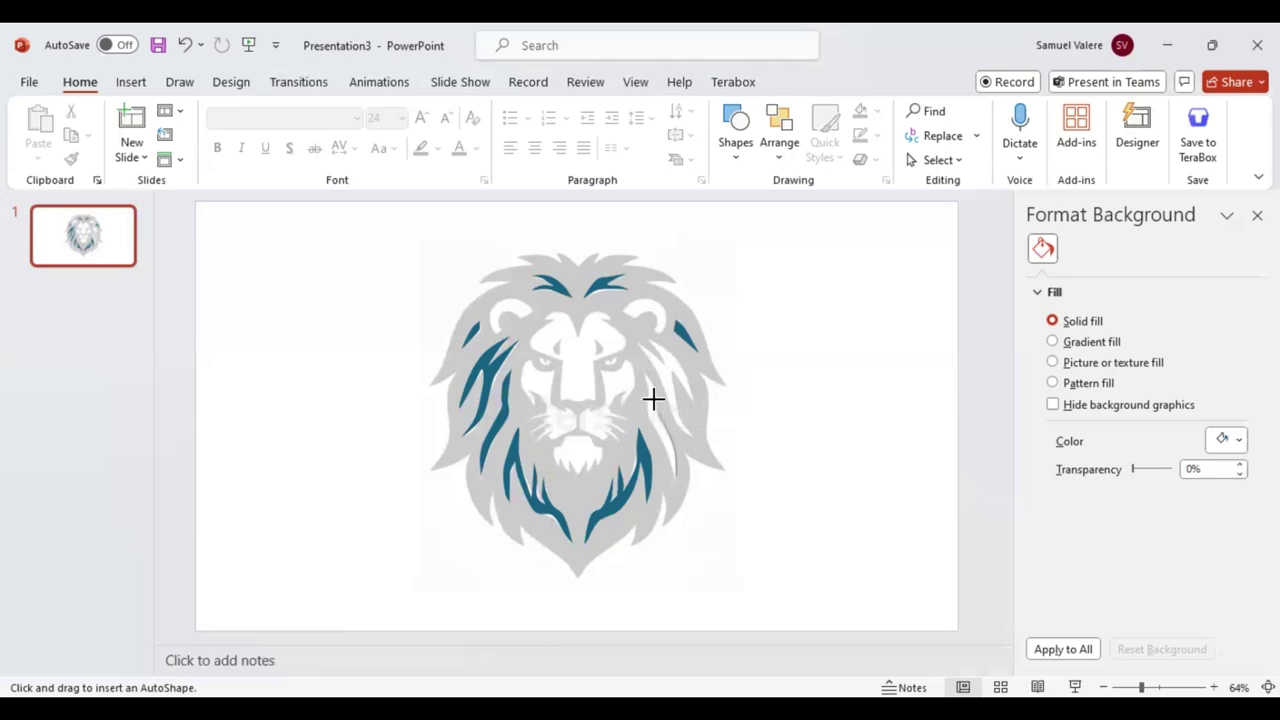
pyautogui.moveTo(653, 392)
pyautogui.mouseDown()
pyautogui.moveTo(642, 369)
pyautogui.moveTo(672, 482)
pyautogui.mouseUp()
pyautogui.moveTo(672, 482); pyautogui.dragTo(670, 478)
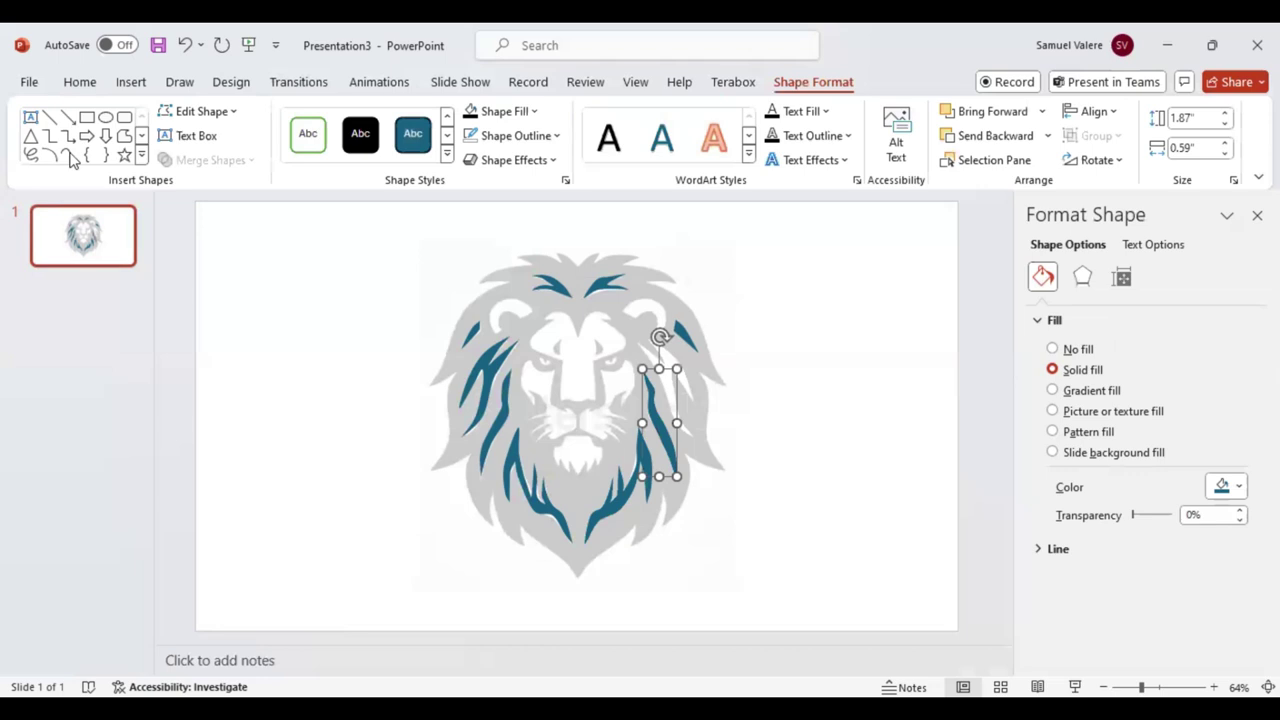
# Step: Trace a 1.79" by 1.09" freeform stripe on the upper right mane beside the cheek
pyautogui.click(68, 156)
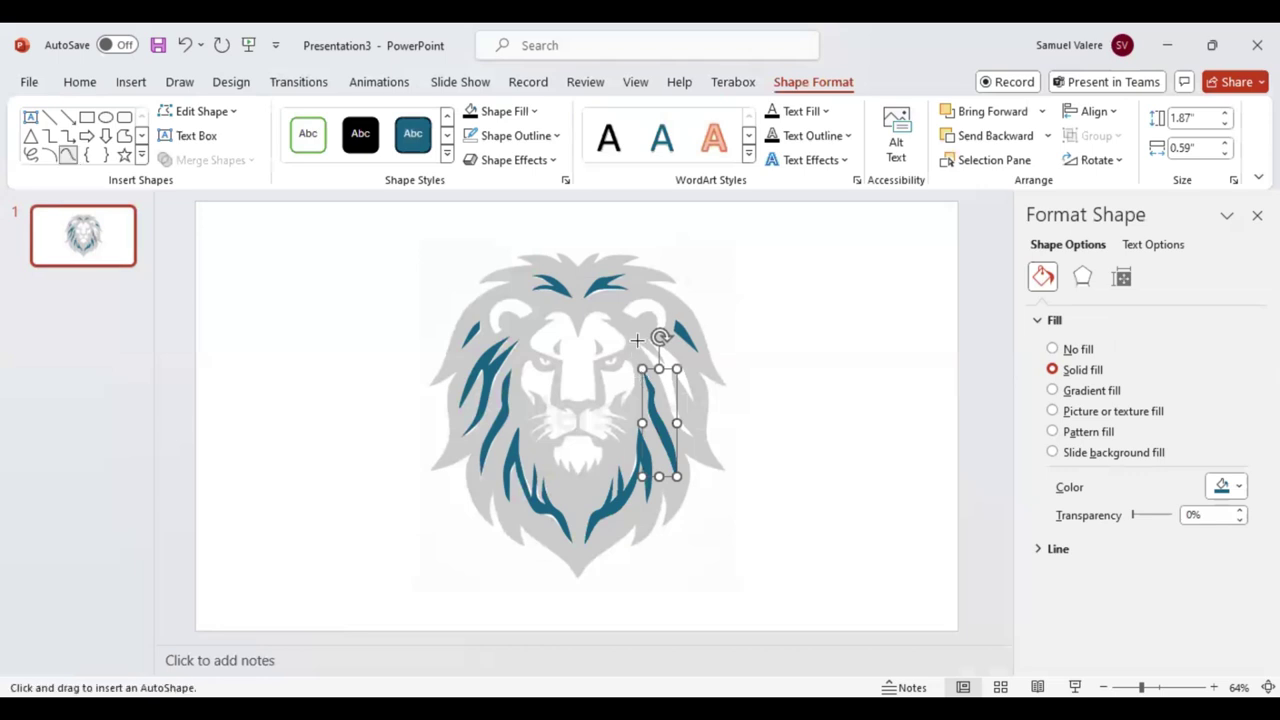
pyautogui.click(643, 355)
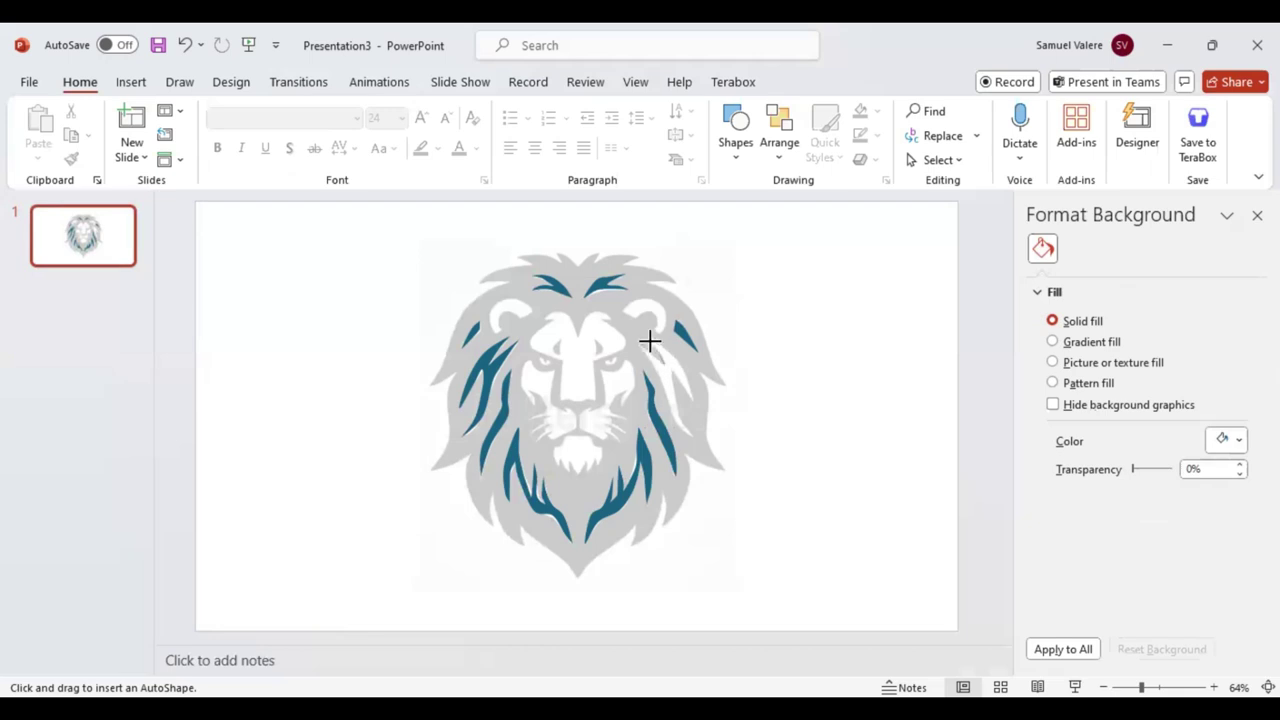
pyautogui.click(648, 339)
pyautogui.click(636, 341)
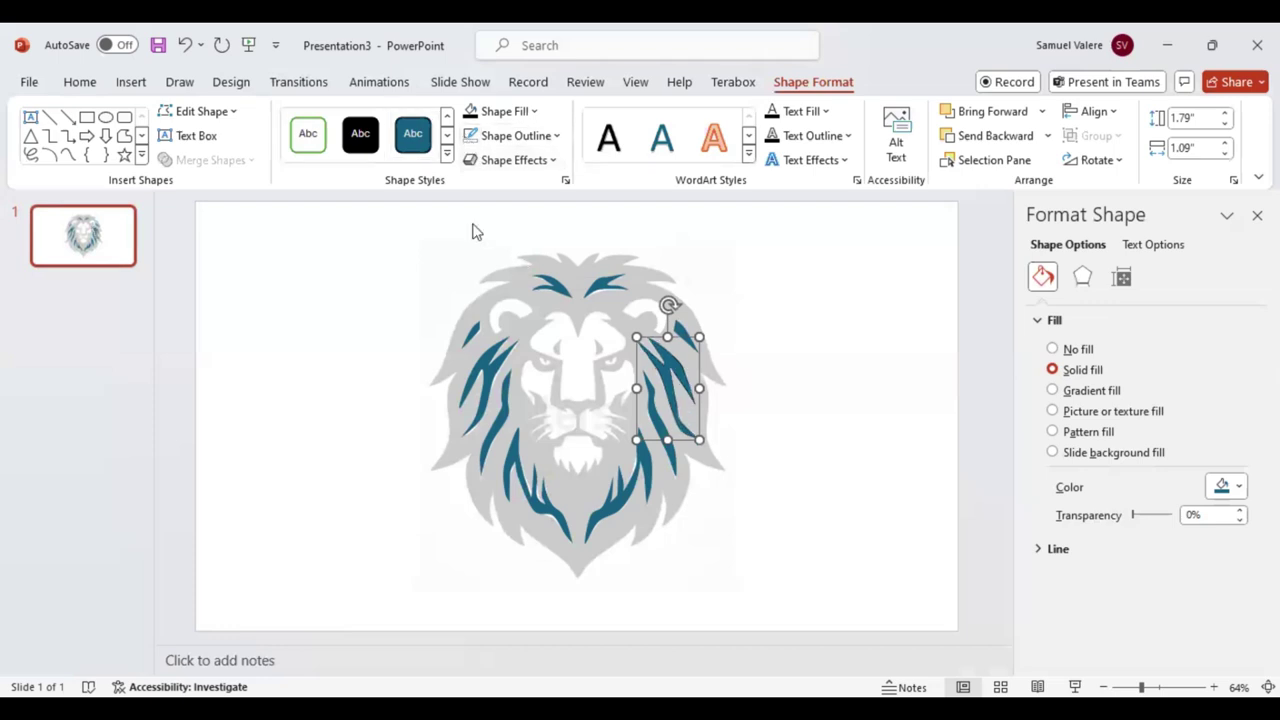
pyautogui.click(67, 154)
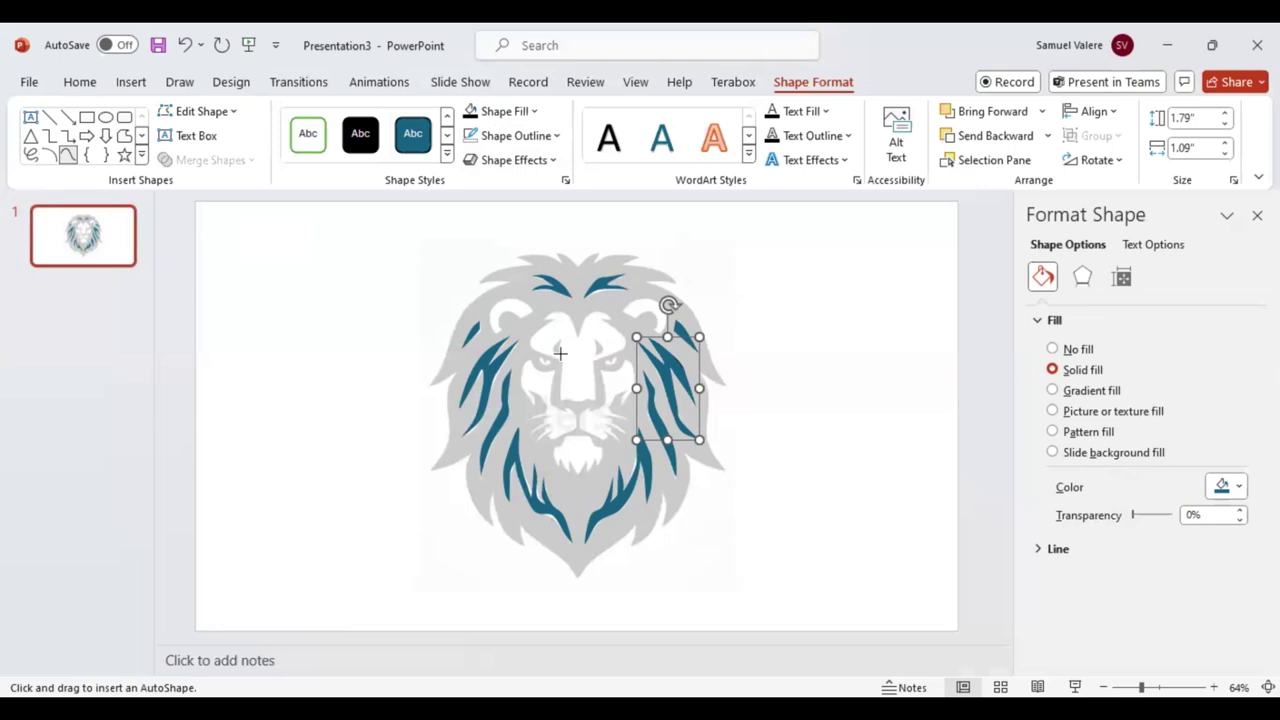
pyautogui.press('Escape')
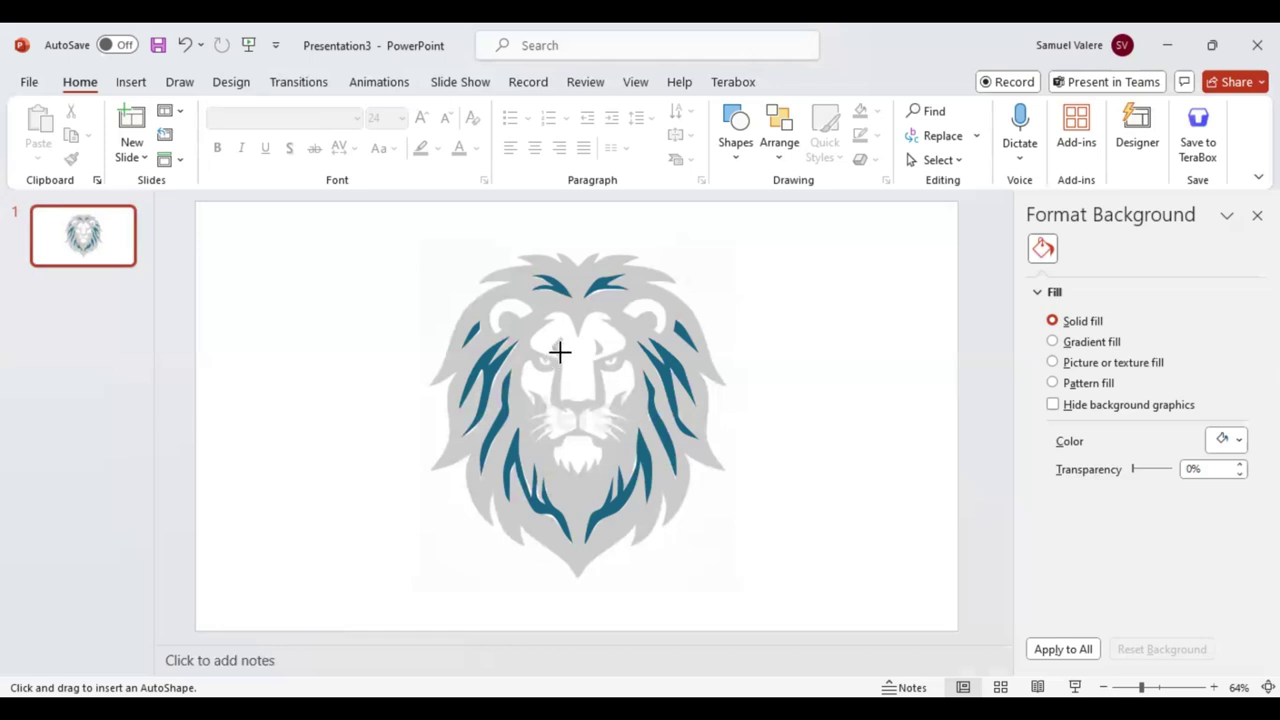
# Step: Finish the left eye and trace the lion's right eye as a small black freeform shape
pyautogui.press('Escape')
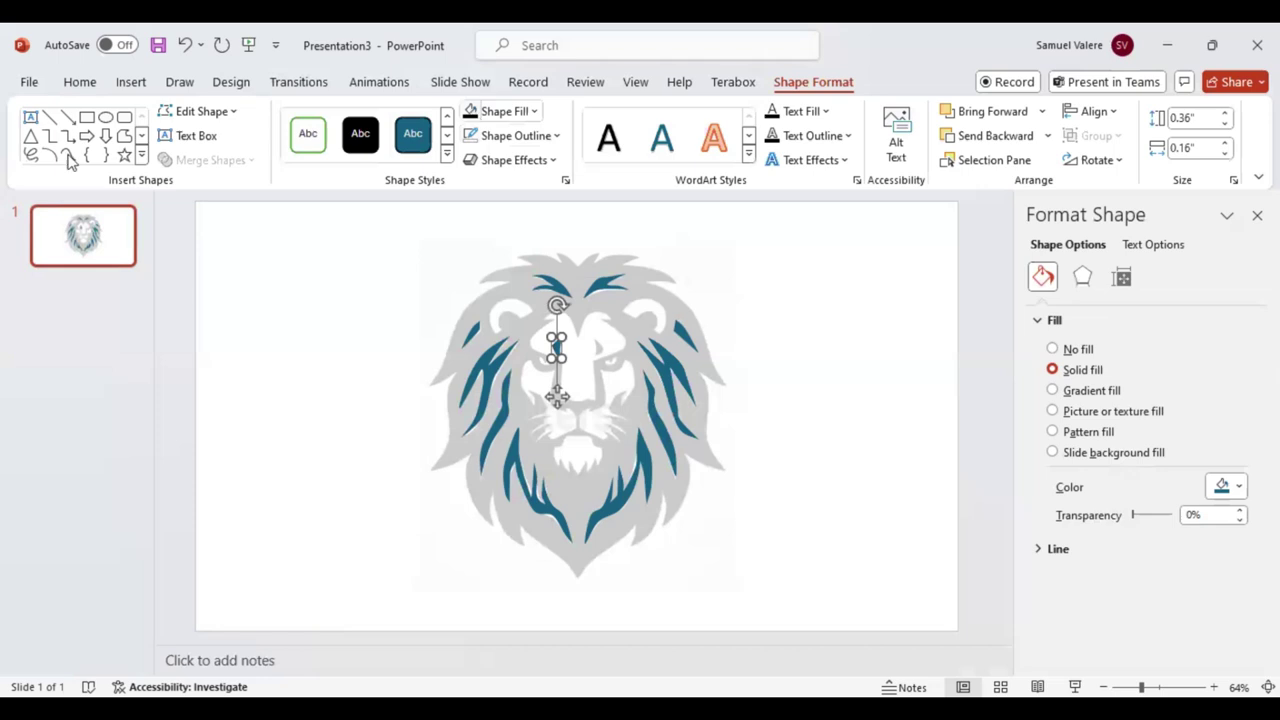
pyautogui.click(67, 155)
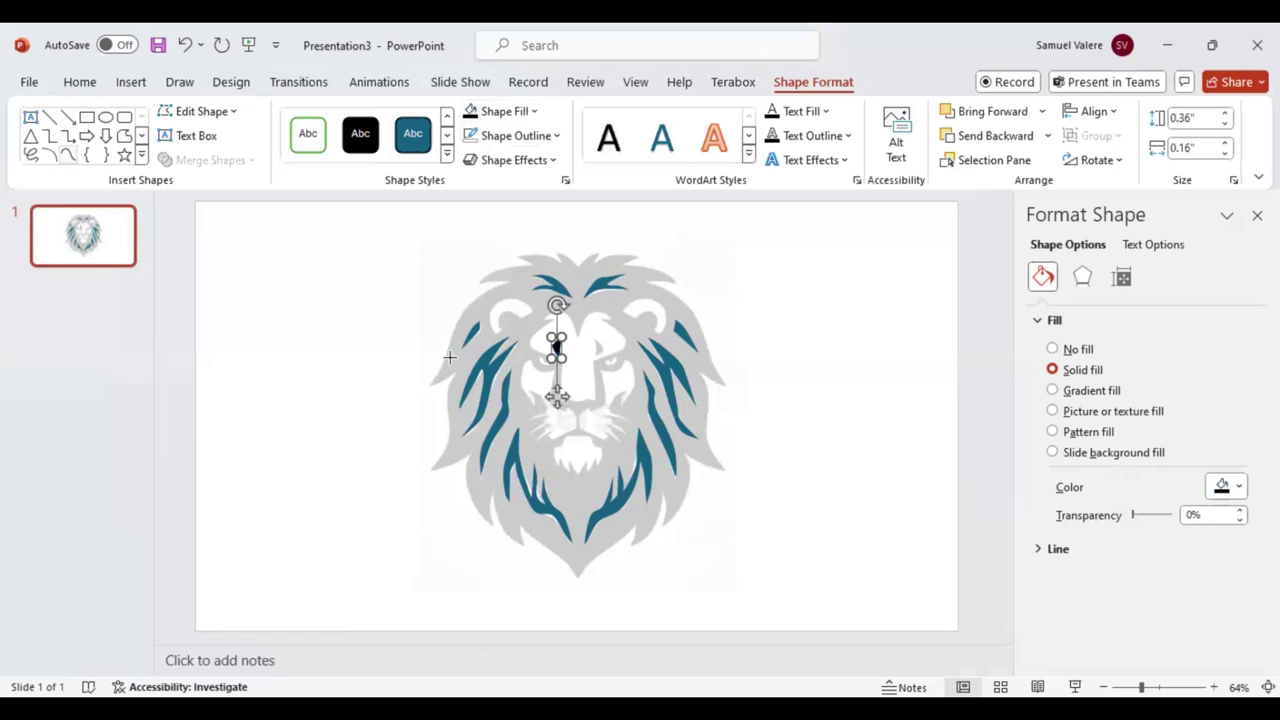
pyautogui.click(598, 342)
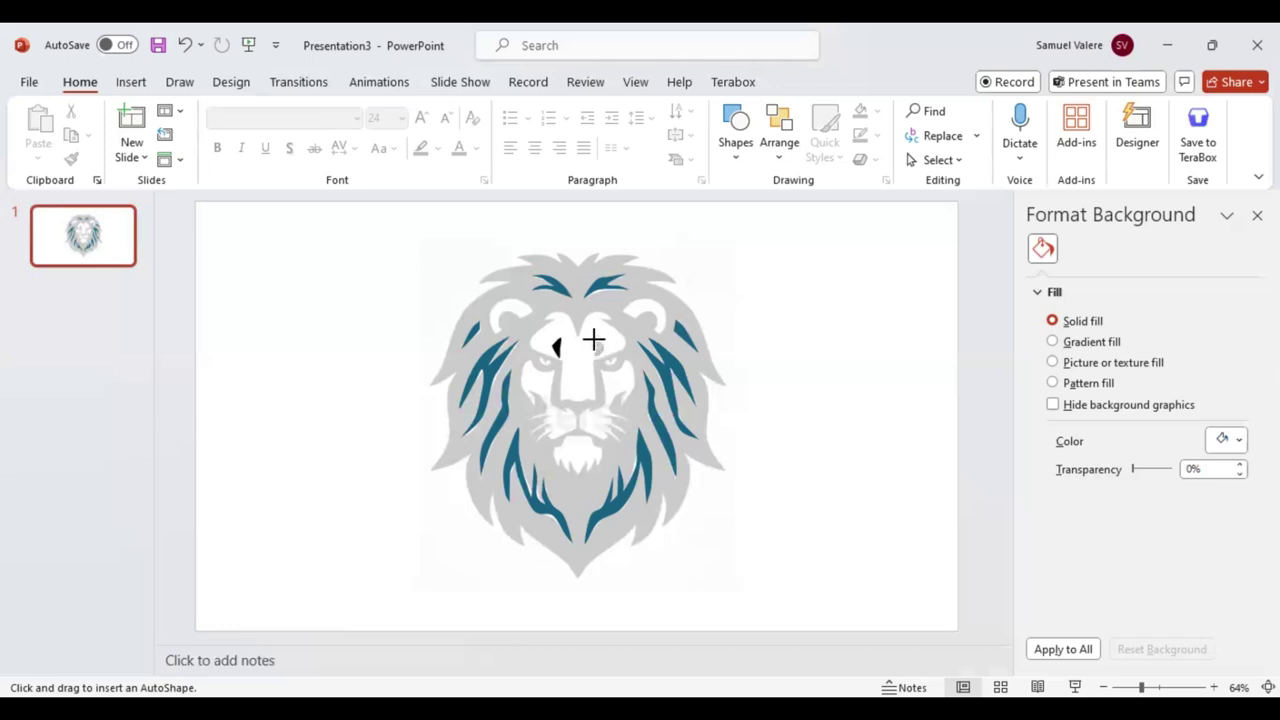
pyautogui.moveTo(593, 340); pyautogui.dragTo(602, 356)
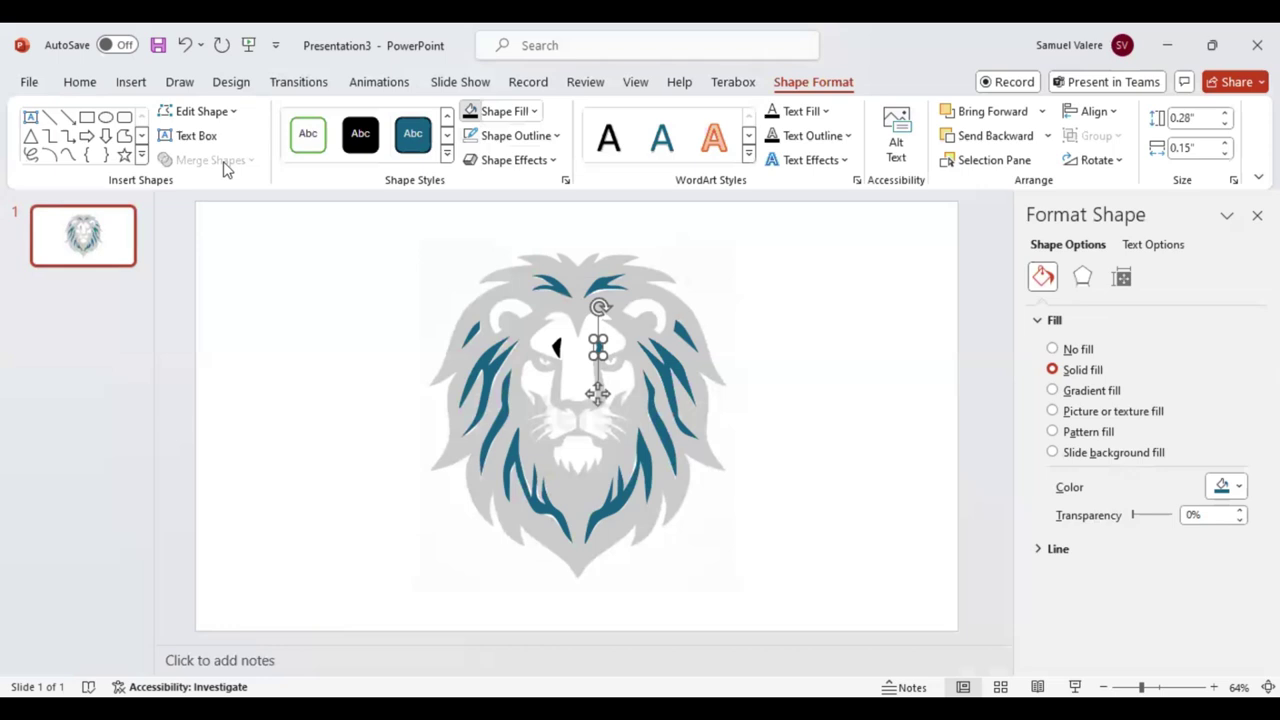
pyautogui.click(67, 155)
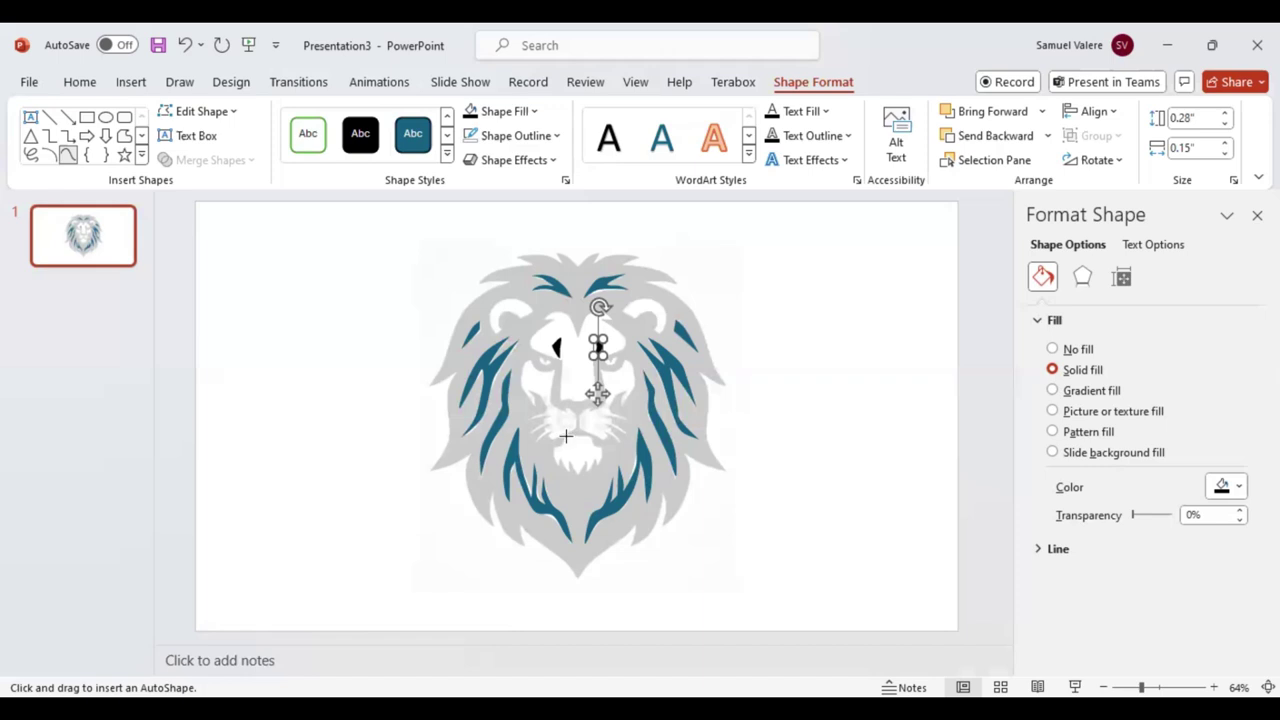
pyautogui.press('Escape')
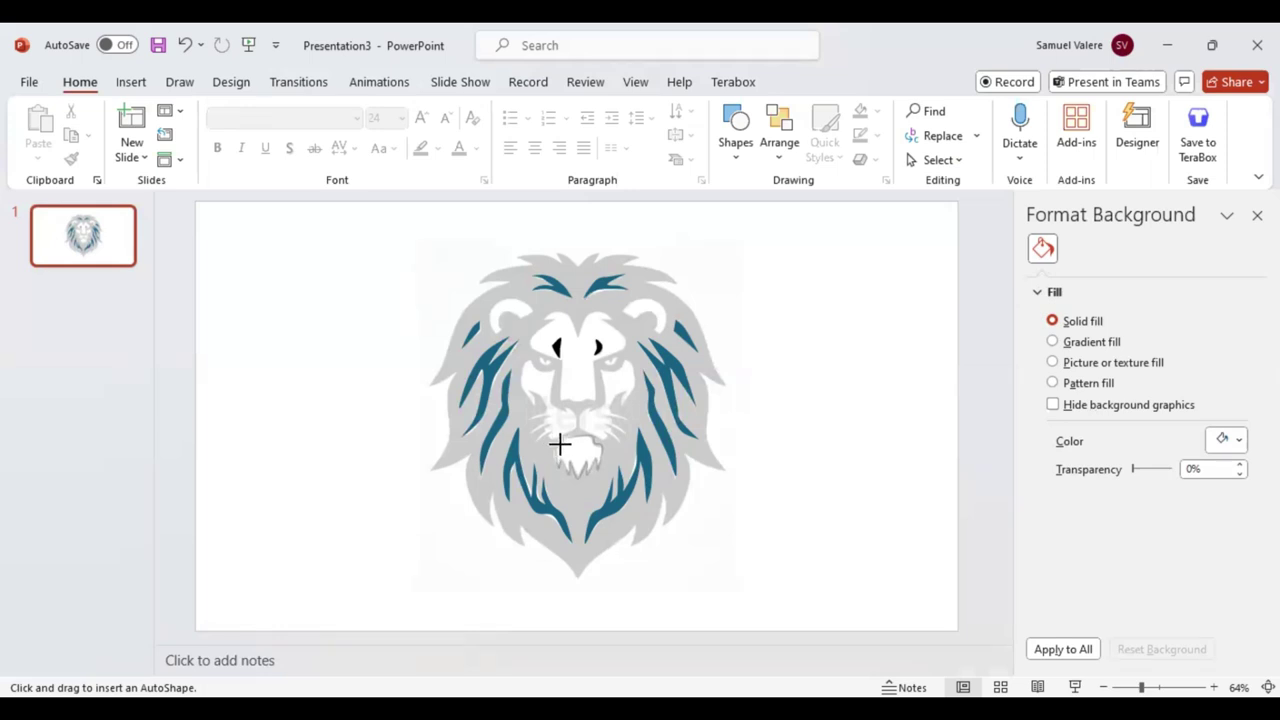
# Step: Draw a teal freeform beard patch under the lion's mouth
pyautogui.moveTo(559, 443); pyautogui.dragTo(565, 437)
pyautogui.click(565, 437)
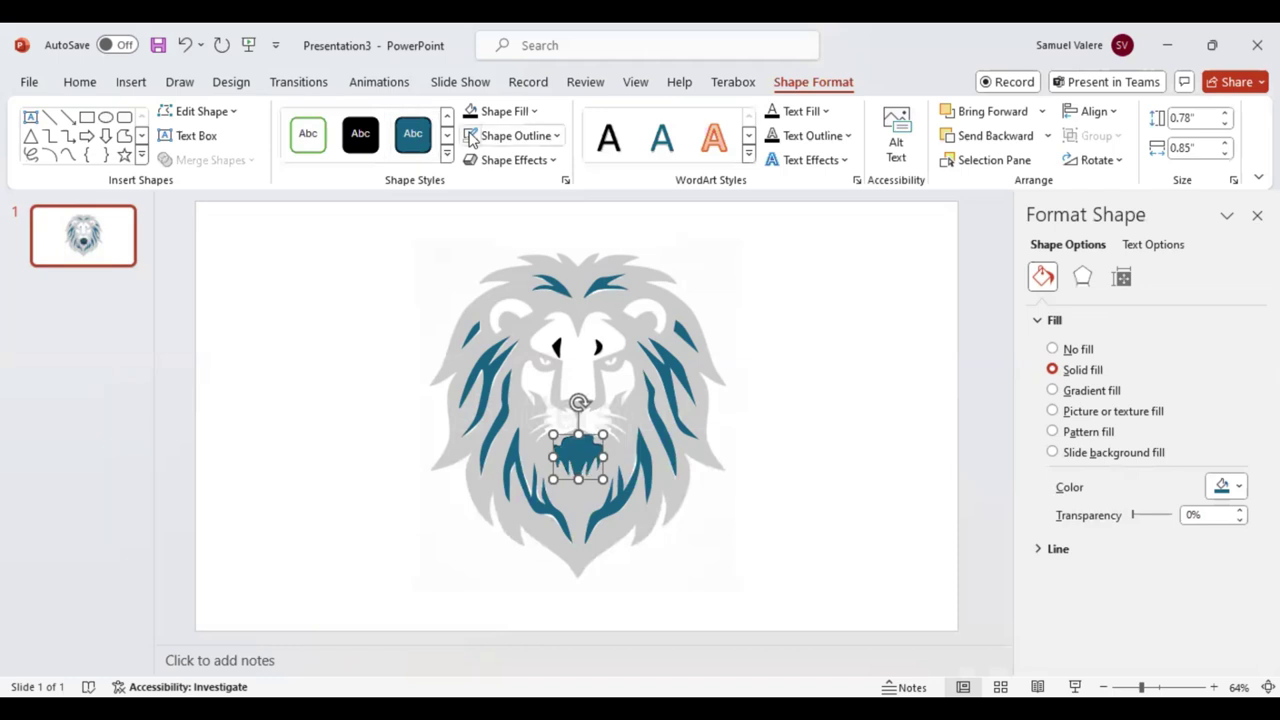
pyautogui.click(65, 157)
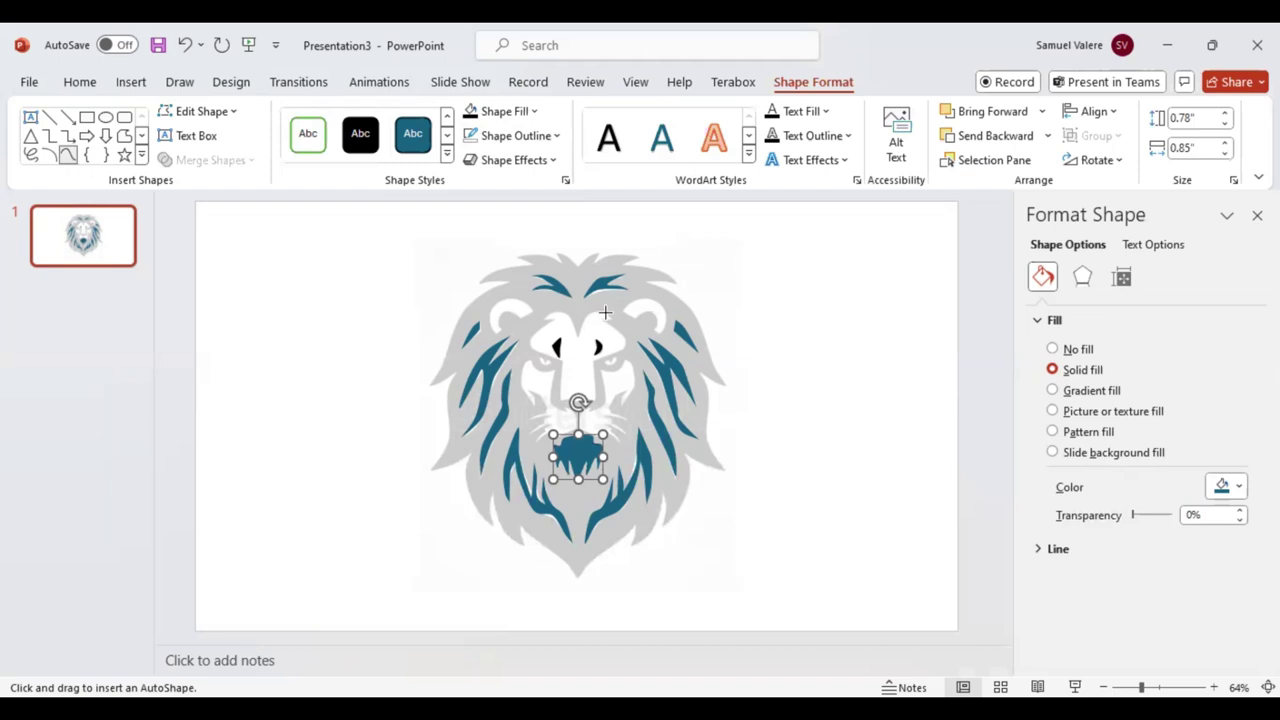
pyautogui.press('Escape')
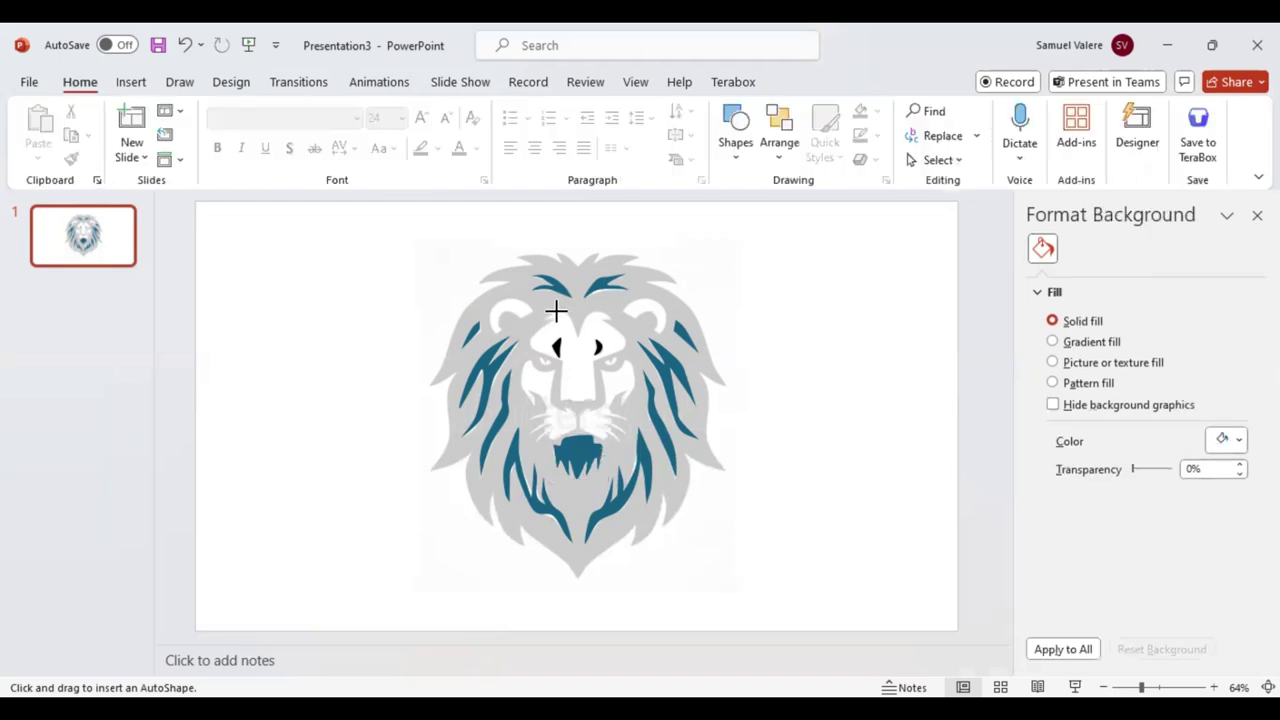
# Step: Trace a 1.67" by 1.66" freeform shape over the nose bridge and brow
pyautogui.moveTo(570, 313)
pyautogui.mouseDown()
pyautogui.moveTo(576, 337)
pyautogui.moveTo(608, 315)
pyautogui.mouseUp()
pyautogui.moveTo(608, 315)
pyautogui.mouseDown()
pyautogui.moveTo(591, 400)
pyautogui.moveTo(579, 400)
pyautogui.mouseUp()
pyautogui.moveTo(578, 400)
pyautogui.mouseDown()
pyautogui.moveTo(559, 397)
pyautogui.moveTo(547, 354)
pyautogui.moveTo(527, 340)
pyautogui.moveTo(552, 322)
pyautogui.moveTo(543, 312)
pyautogui.mouseUp()
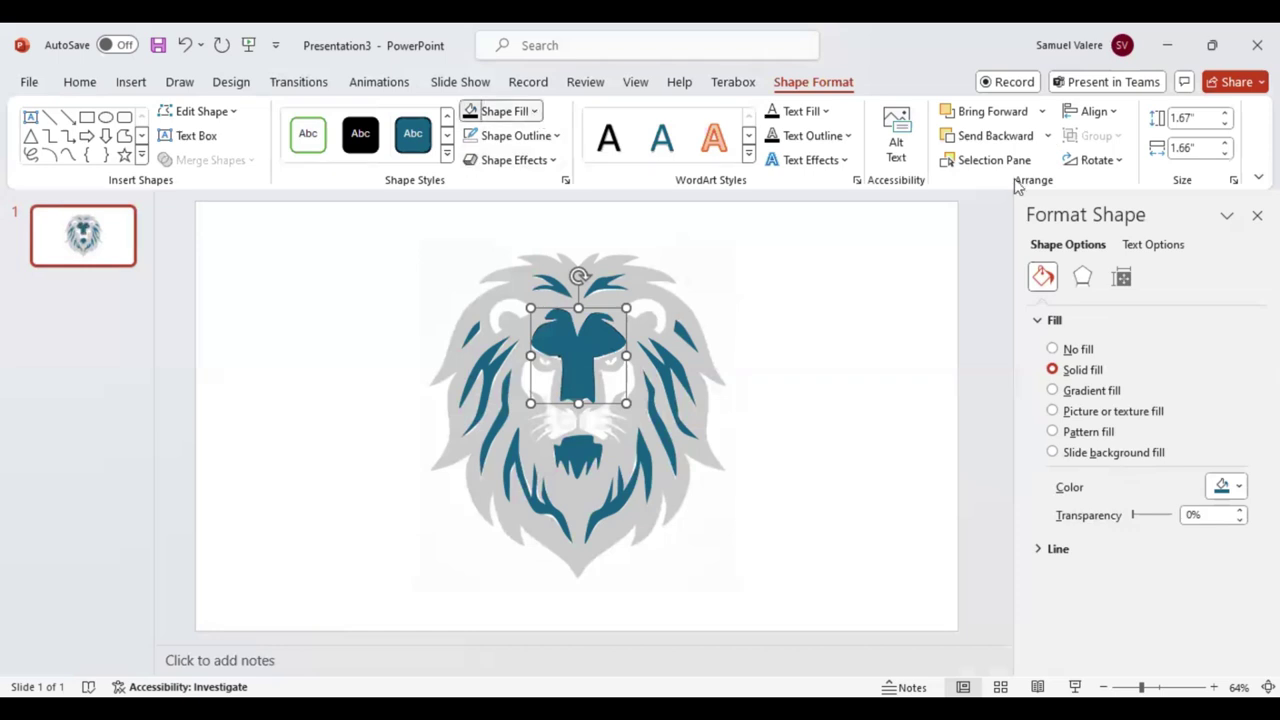
# Step: Select the blue mane, beard and brow strands together and fill them all grey
pyautogui.hotkey('ctrl', 'z')
pyautogui.click(683, 333)
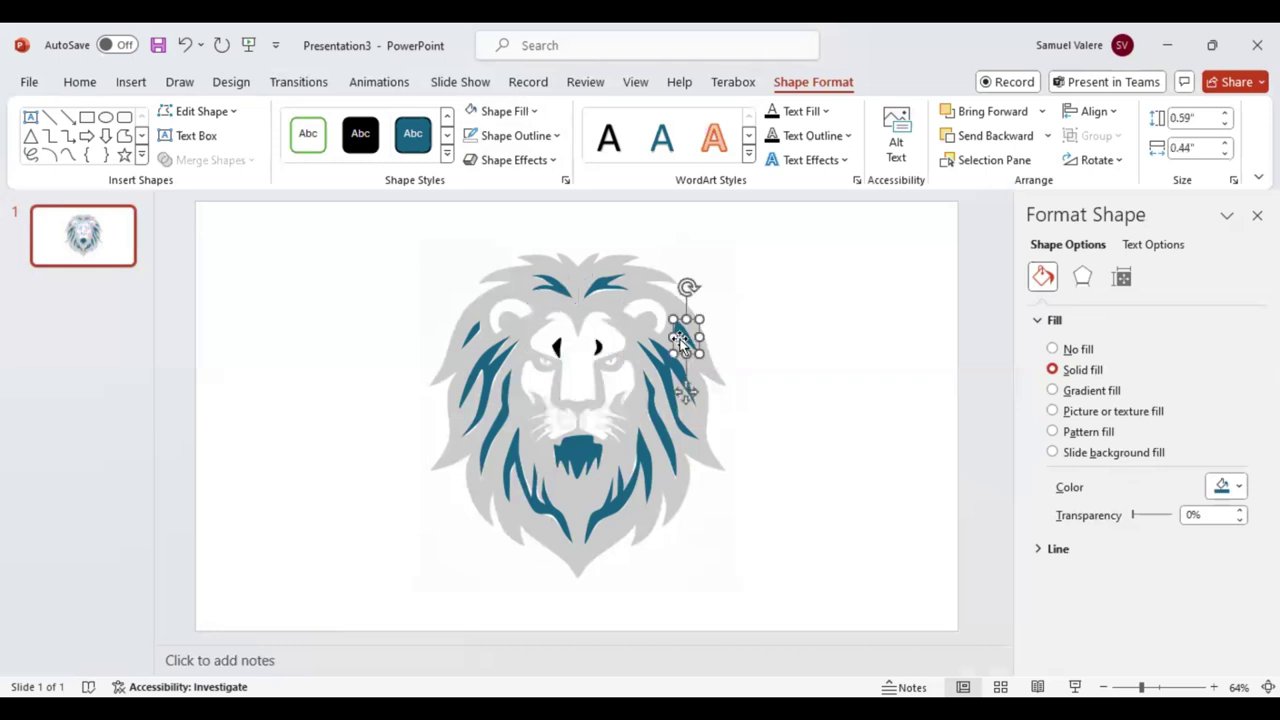
pyautogui.keyDown('shift'); pyautogui.click(655, 402); pyautogui.keyUp('shift')
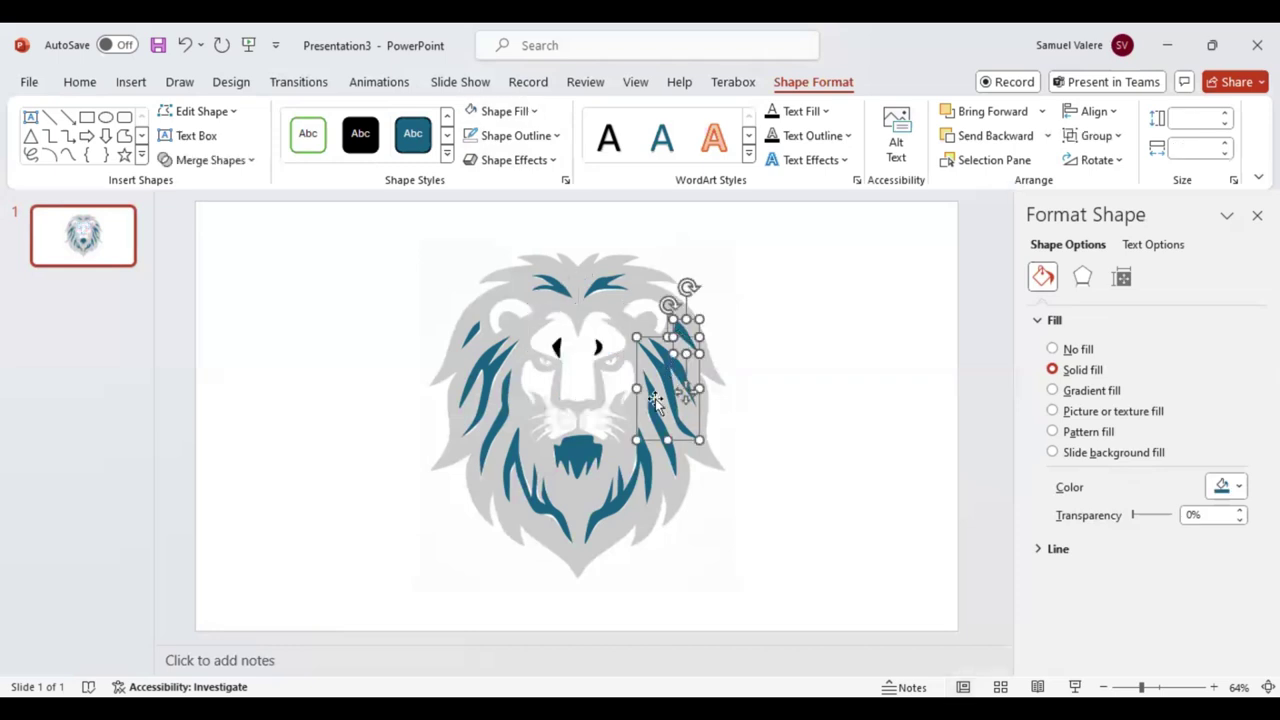
pyautogui.keyDown('shift'); pyautogui.click(645, 462); pyautogui.keyUp('shift')
pyautogui.keyDown('shift'); pyautogui.click(621, 494); pyautogui.keyUp('shift')
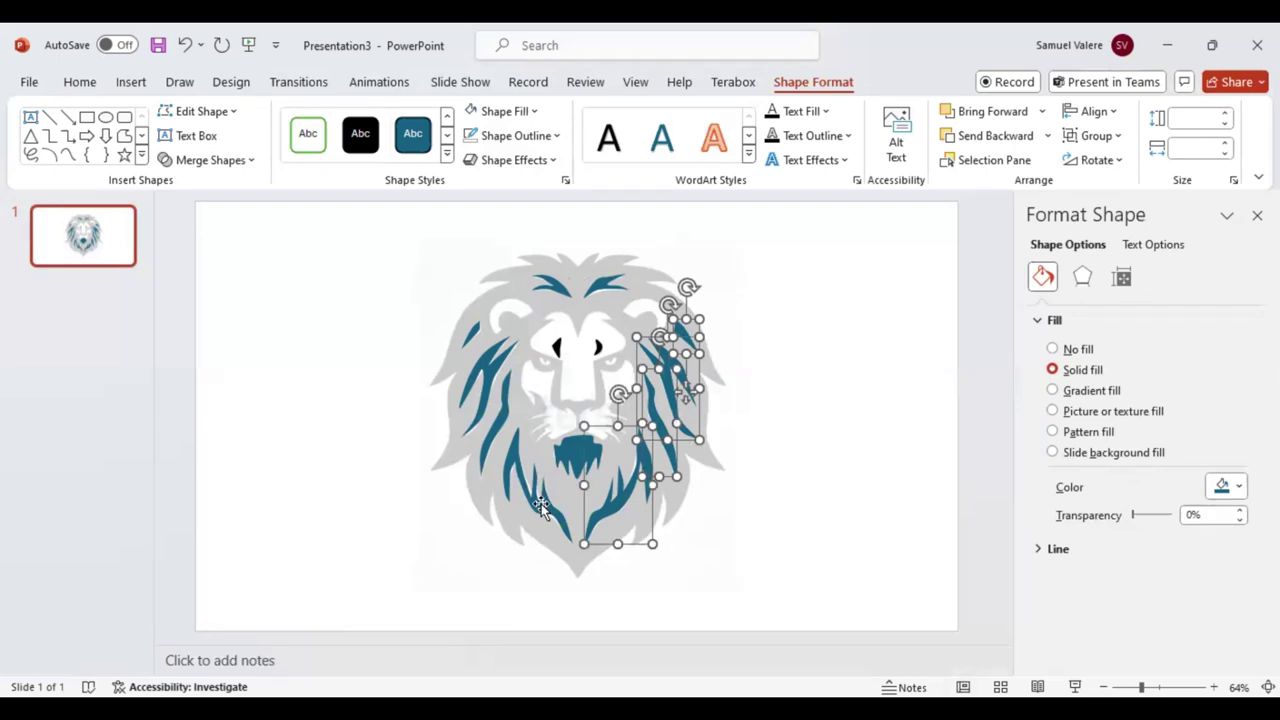
pyautogui.keyDown('shift'); pyautogui.click(560, 458); pyautogui.keyUp('shift')
pyautogui.keyDown('shift'); pyautogui.click(487, 443); pyautogui.keyUp('shift')
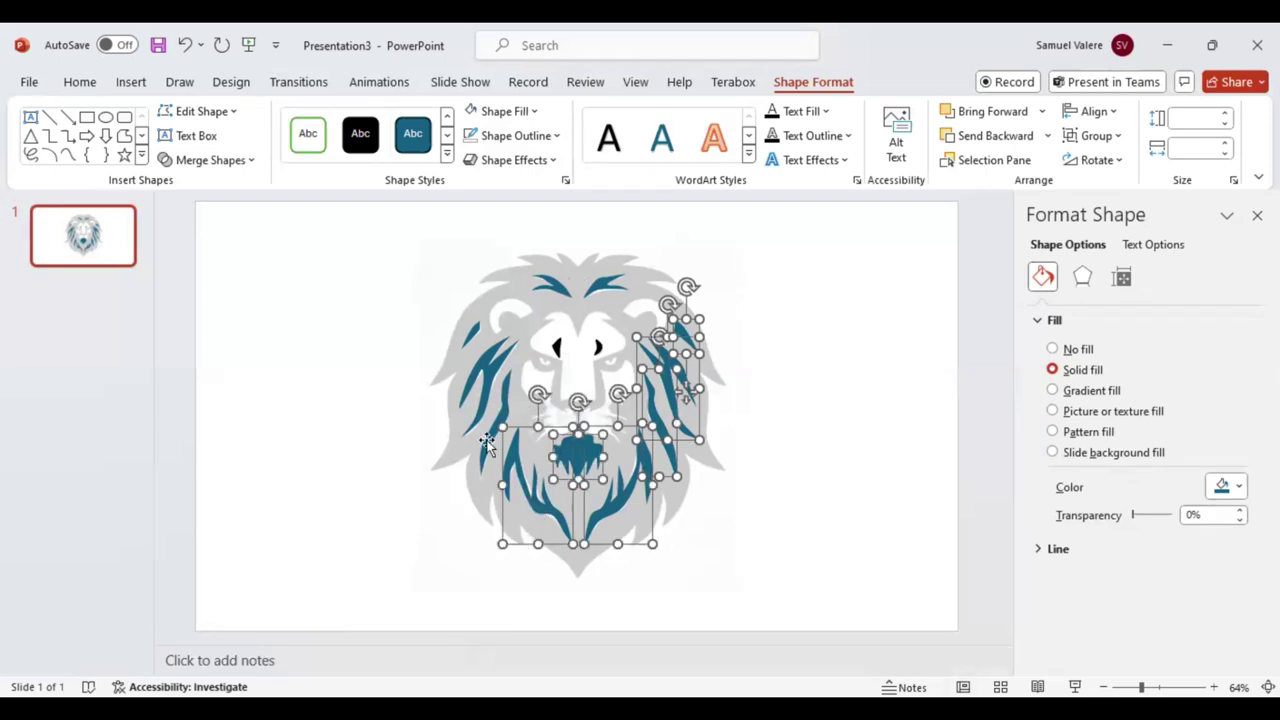
pyautogui.keyDown('shift'); pyautogui.click(472, 337); pyautogui.keyUp('shift')
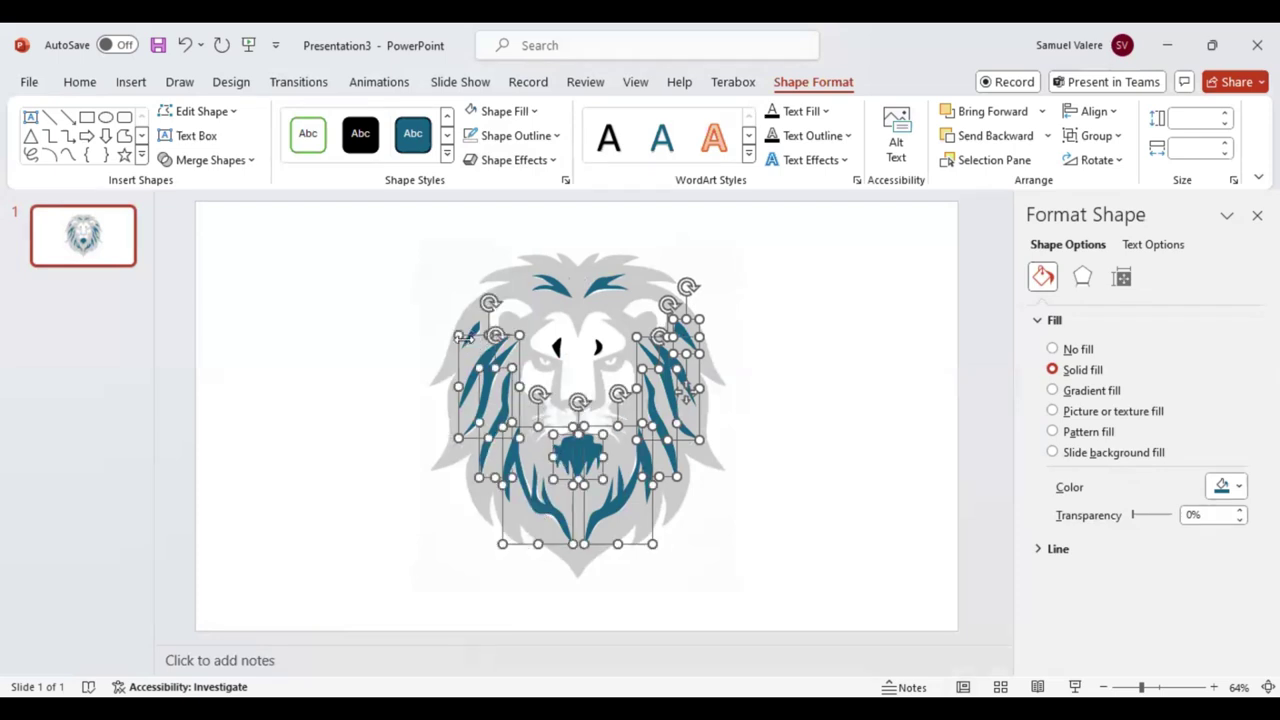
pyautogui.keyDown('shift'); pyautogui.click(557, 285); pyautogui.keyUp('shift')
pyautogui.keyDown('shift'); pyautogui.click(598, 288); pyautogui.keyUp('shift')
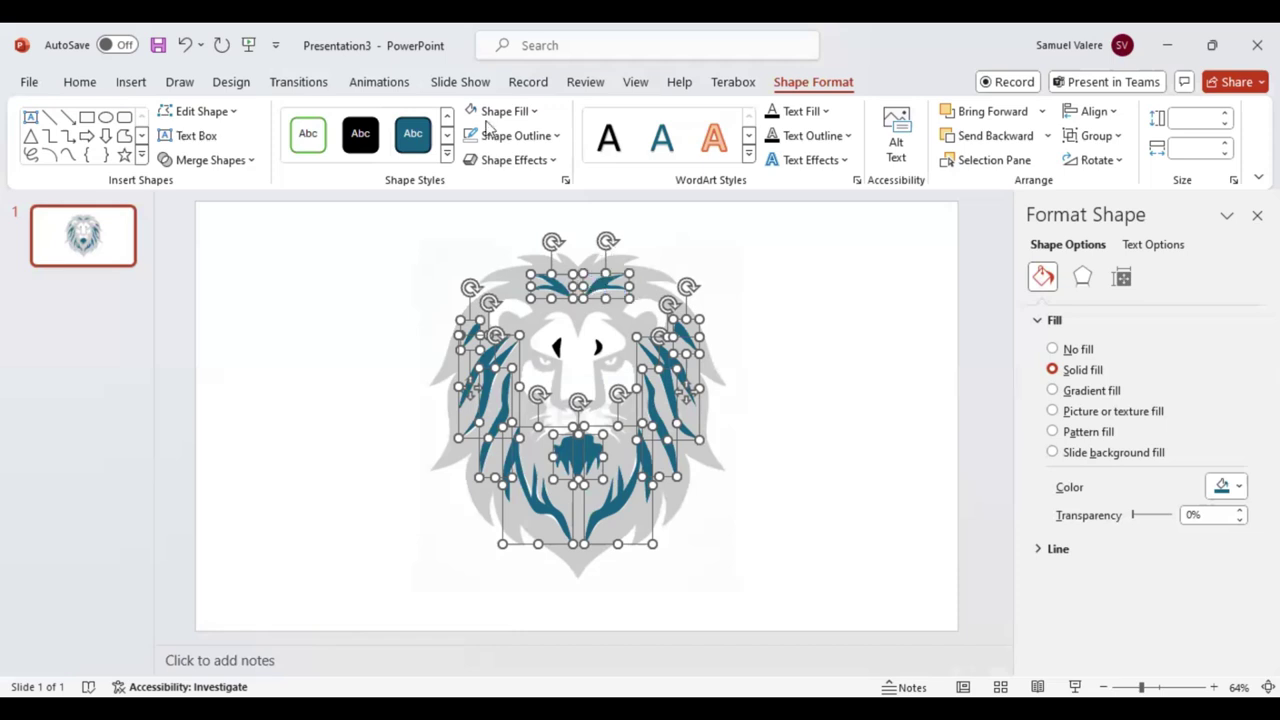
pyautogui.click(472, 111)
pyautogui.click(803, 389)
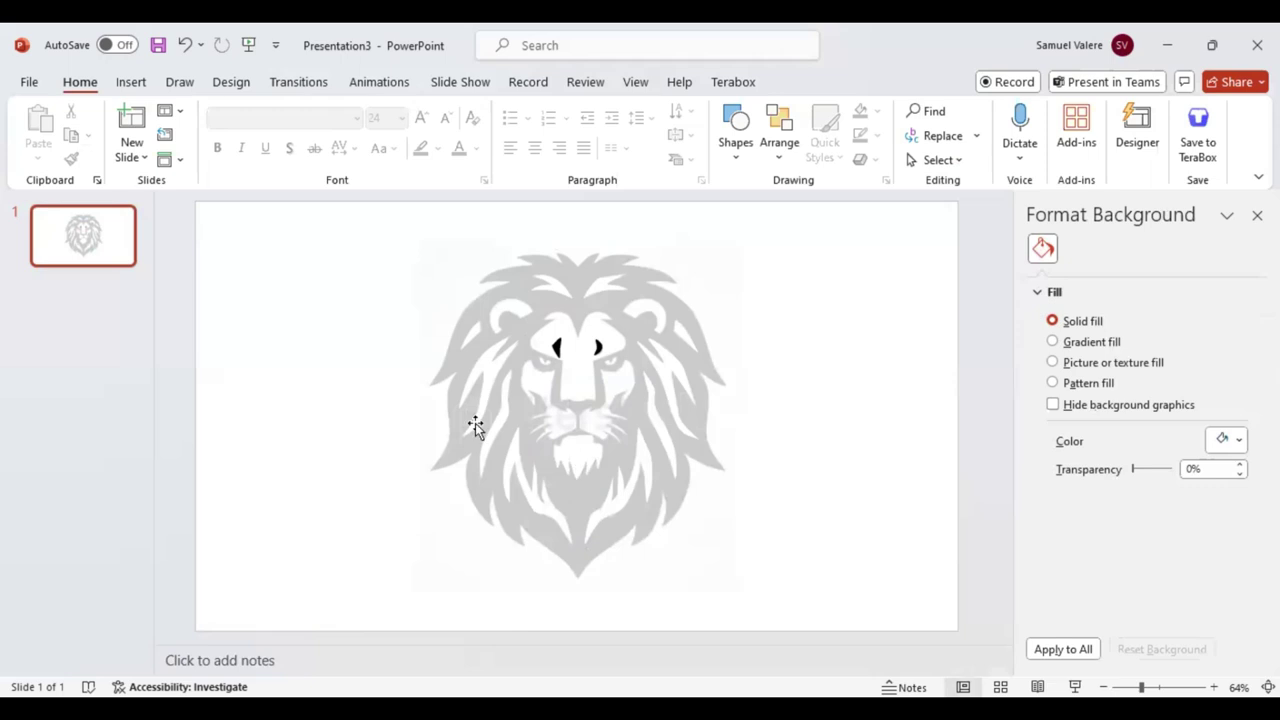
# Step: Trace a freeform over the right muzzle beside the nose and set its fill to No Fill
pyautogui.click(130, 88)
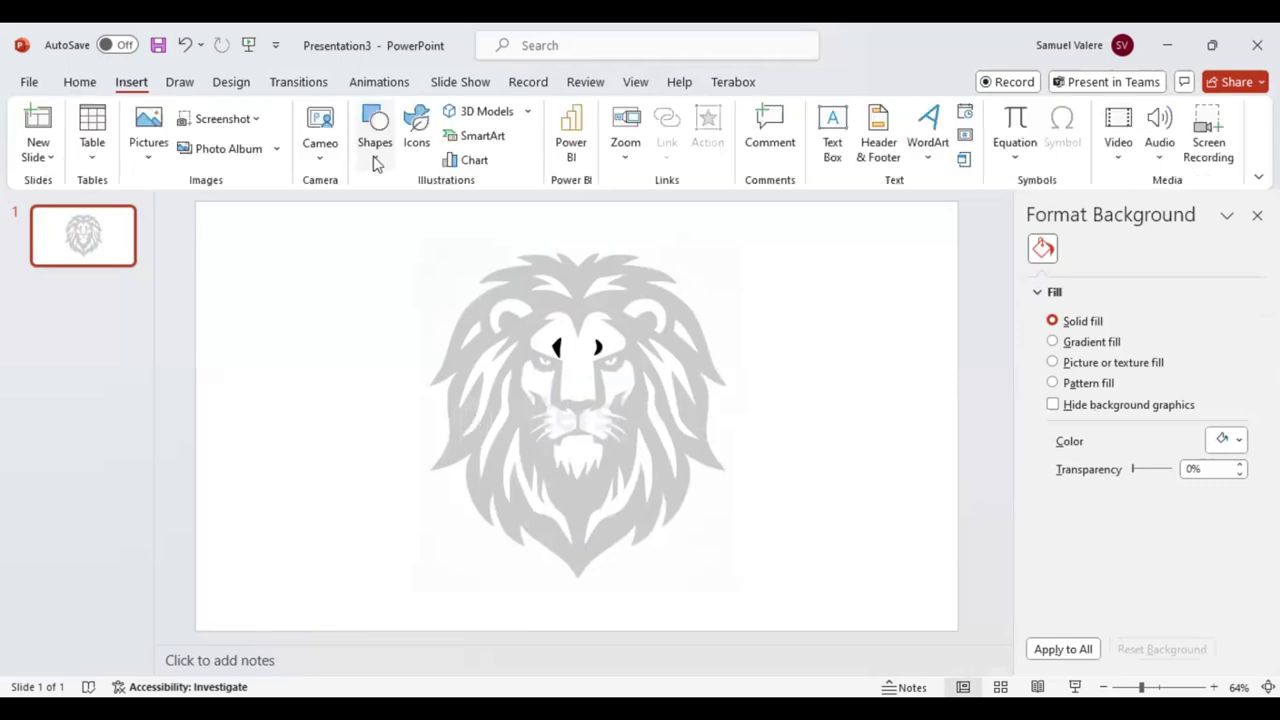
pyautogui.click(376, 145)
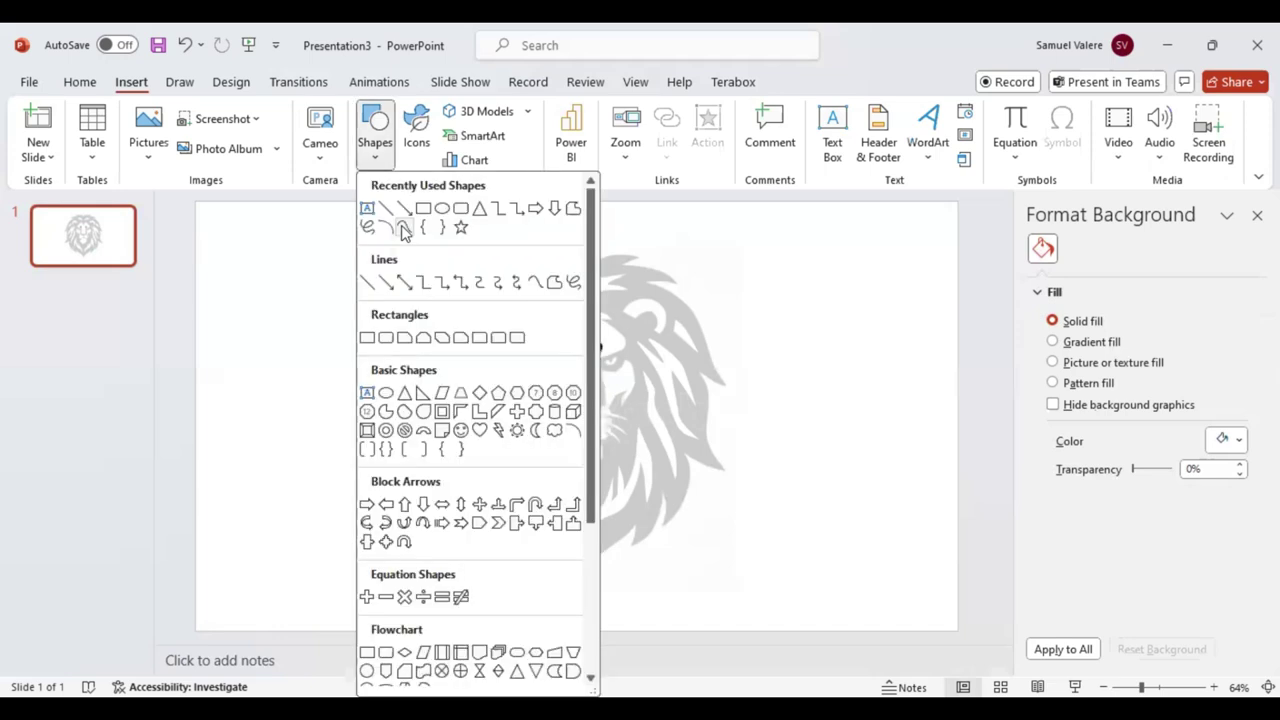
pyautogui.click(536, 410)
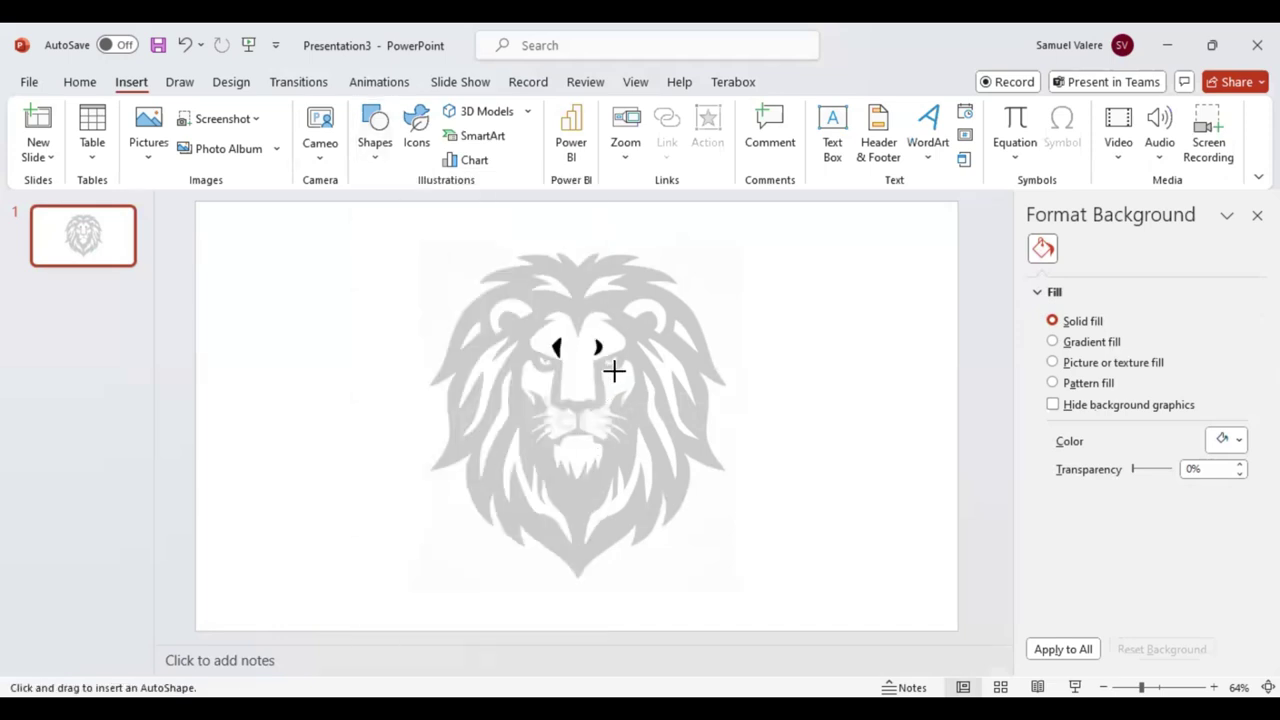
pyautogui.moveTo(625, 357)
pyautogui.mouseDown()
pyautogui.moveTo(619, 401)
pyautogui.moveTo(627, 390)
pyautogui.moveTo(607, 403)
pyautogui.moveTo(625, 431)
pyautogui.moveTo(604, 425)
pyautogui.moveTo(619, 441)
pyautogui.mouseUp()
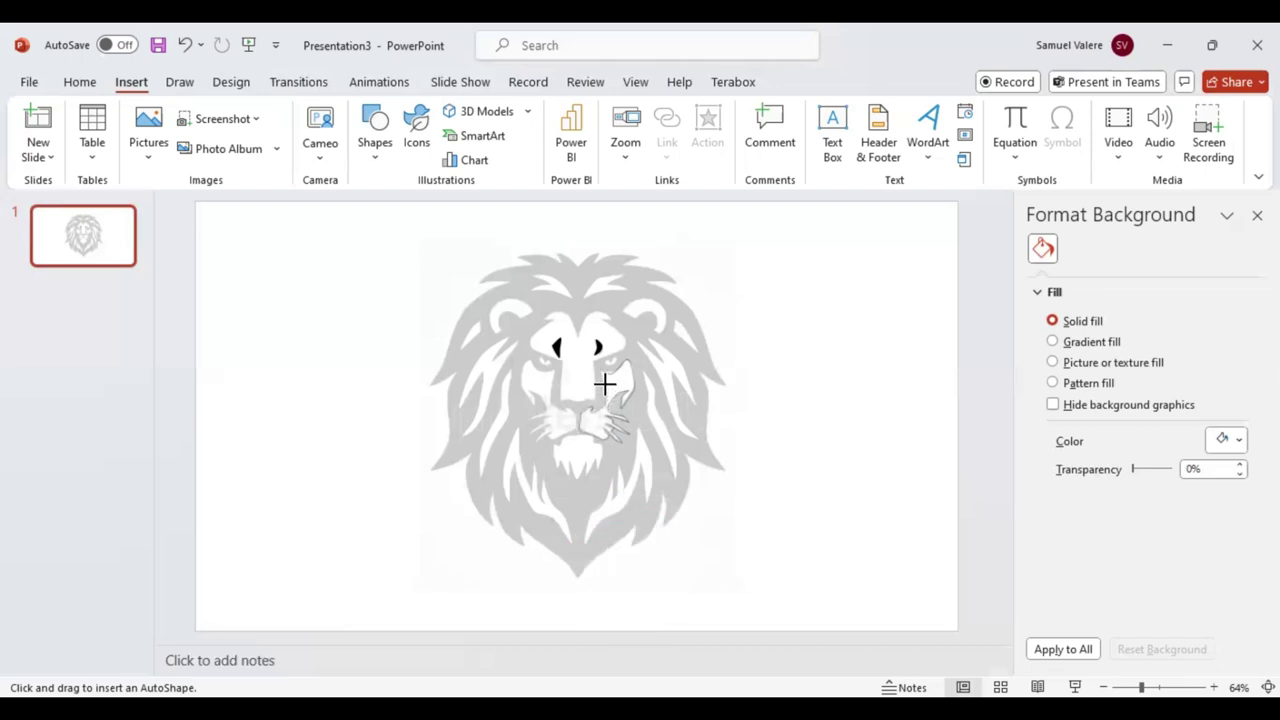
pyautogui.moveTo(605, 383); pyautogui.dragTo(601, 367)
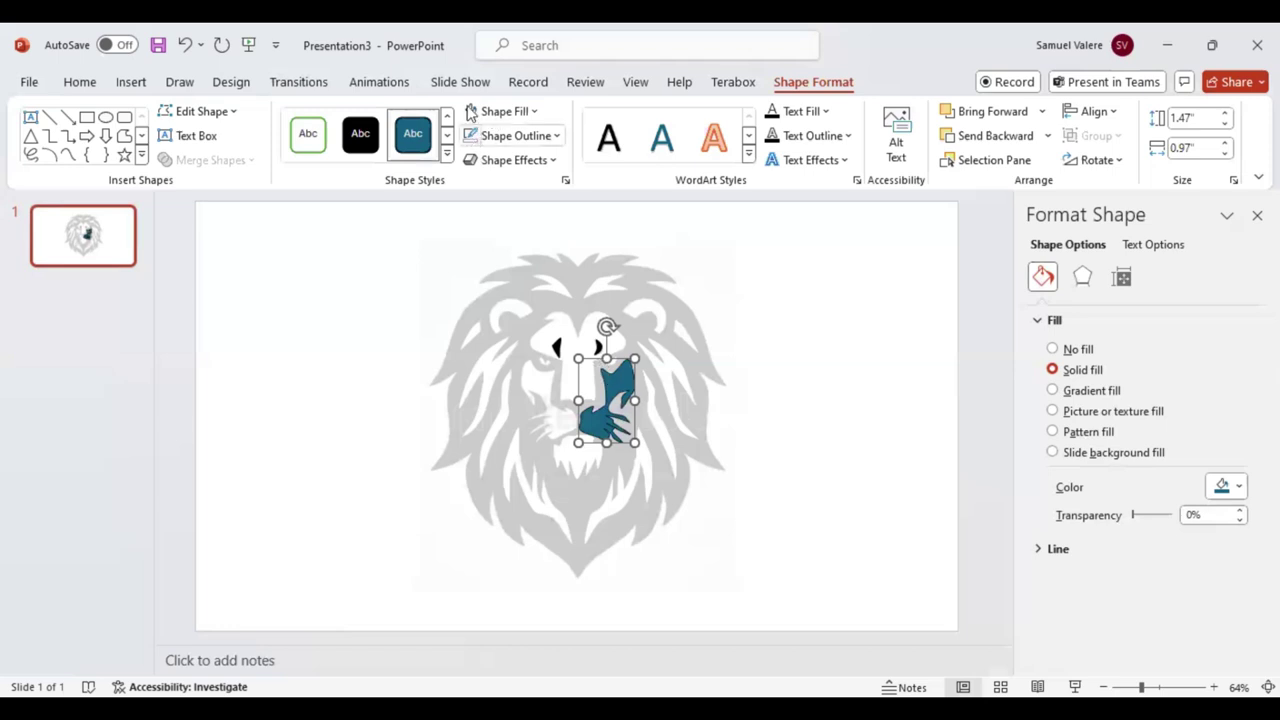
pyautogui.click(471, 111)
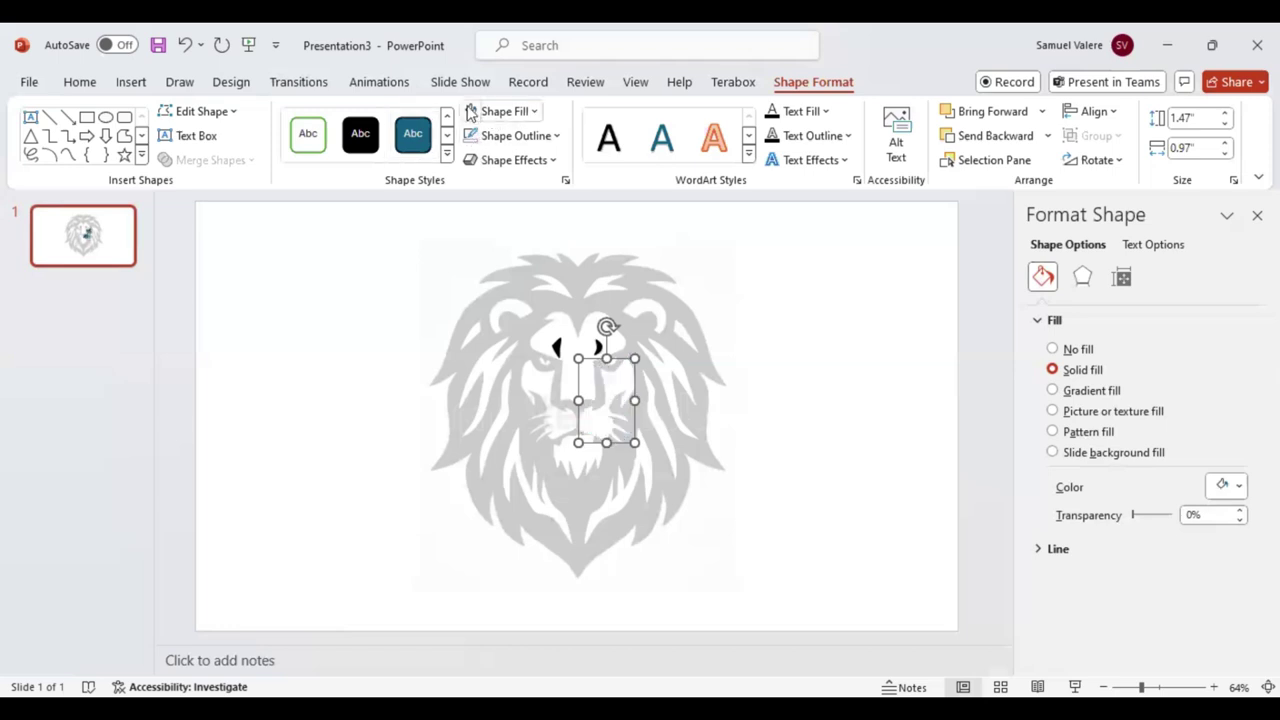
pyautogui.click(68, 155)
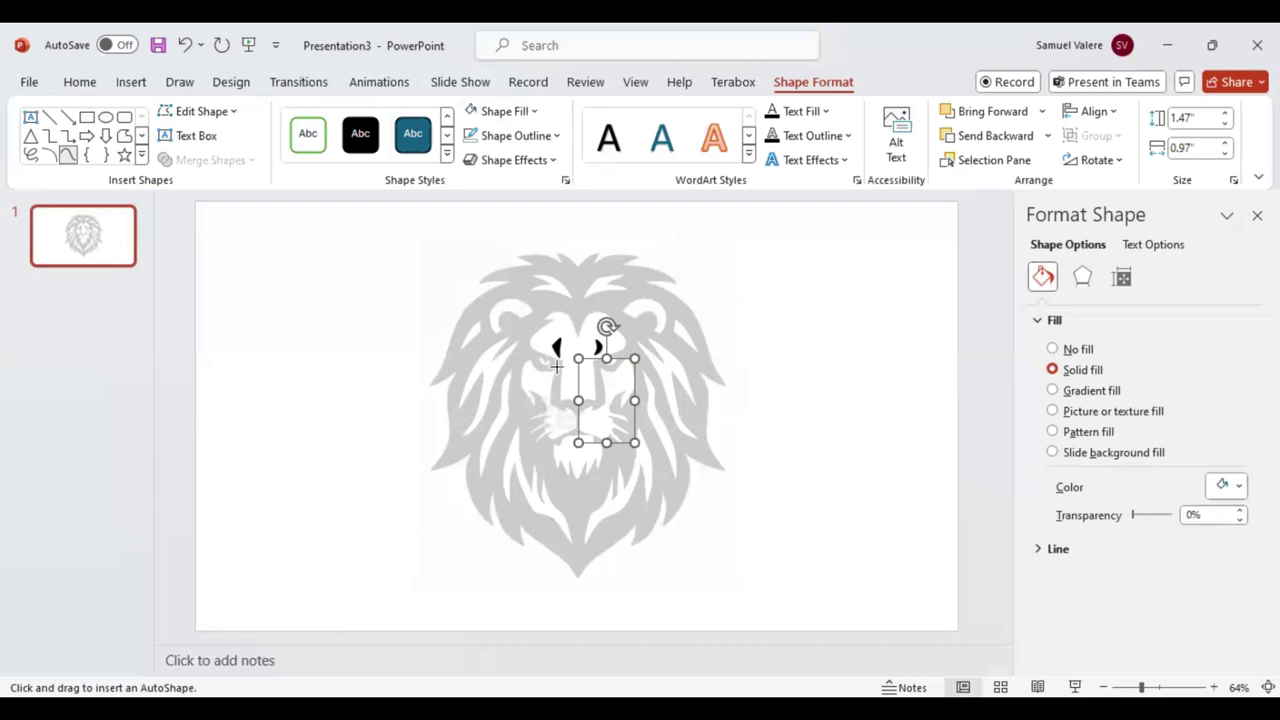
pyautogui.click(556, 366)
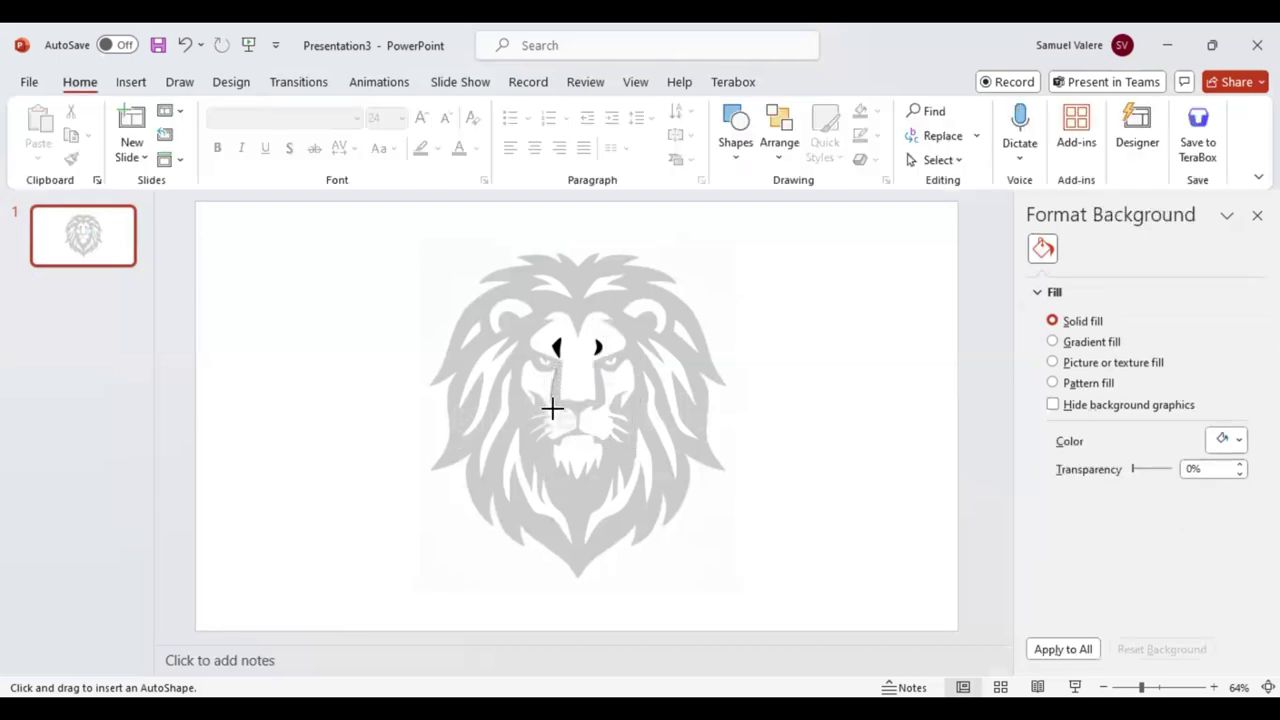
# Step: Trace the freeform around the bottom of the nose and along the left cheek
pyautogui.click(552, 407)
pyautogui.moveTo(561, 405)
pyautogui.mouseDown()
pyautogui.moveTo(563, 432)
pyautogui.moveTo(533, 441)
pyautogui.moveTo(542, 427)
pyautogui.mouseUp()
pyautogui.moveTo(528, 358)
pyautogui.mouseDown()
pyautogui.moveTo(554, 369)
pyautogui.moveTo(550, 358)
pyautogui.mouseUp()
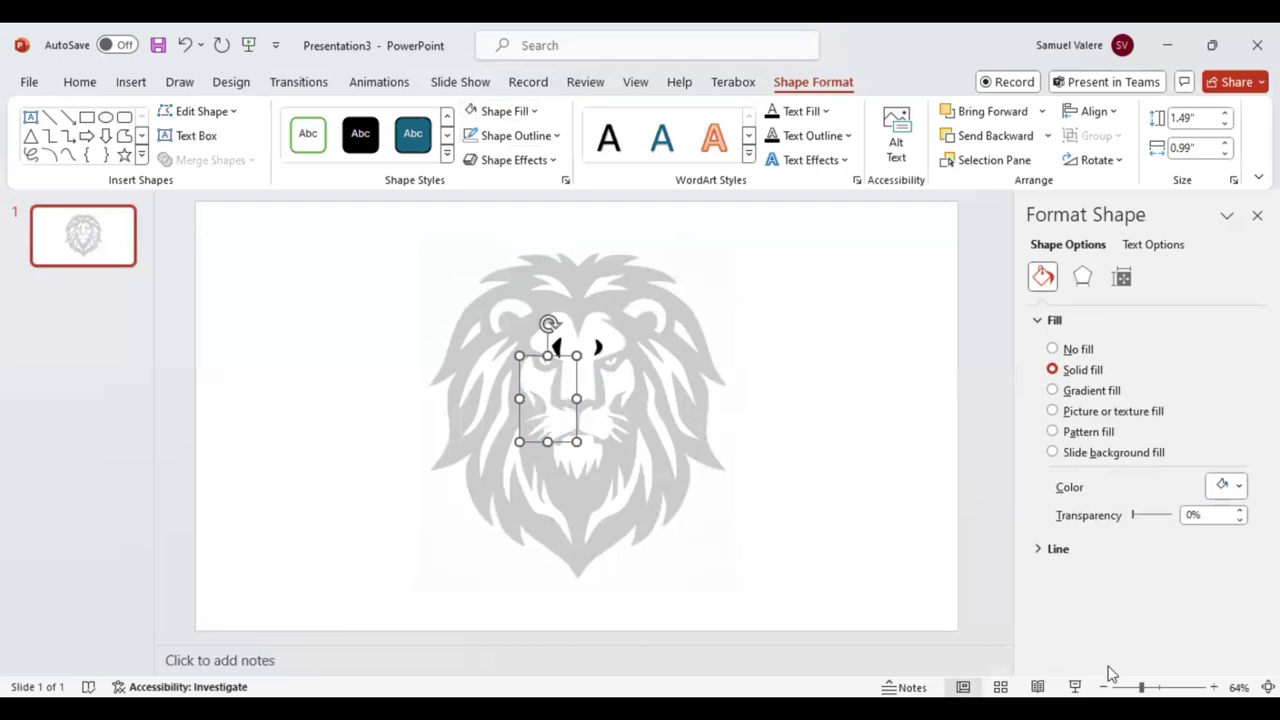
pyautogui.click(1165, 686)
pyautogui.click(1164, 686)
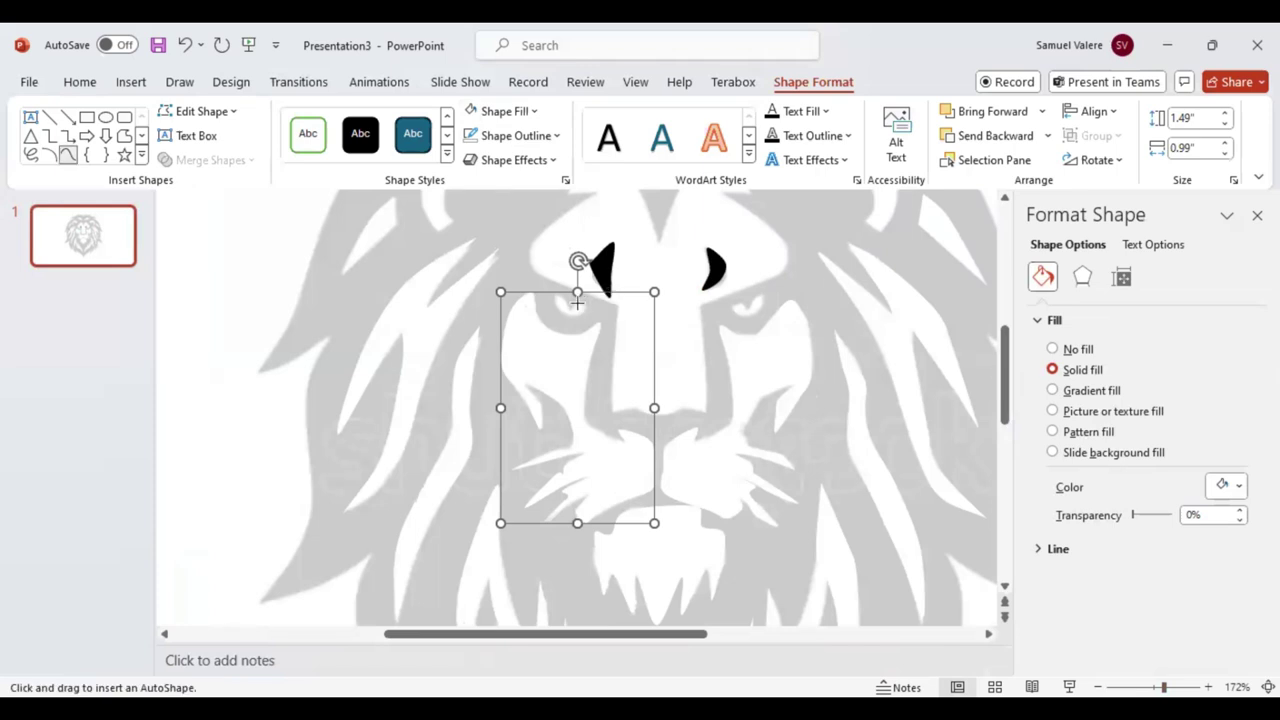
# Step: Discard a freeform around the left eye and draw a small white-filled stroke under the right eye
pyautogui.click(588, 308)
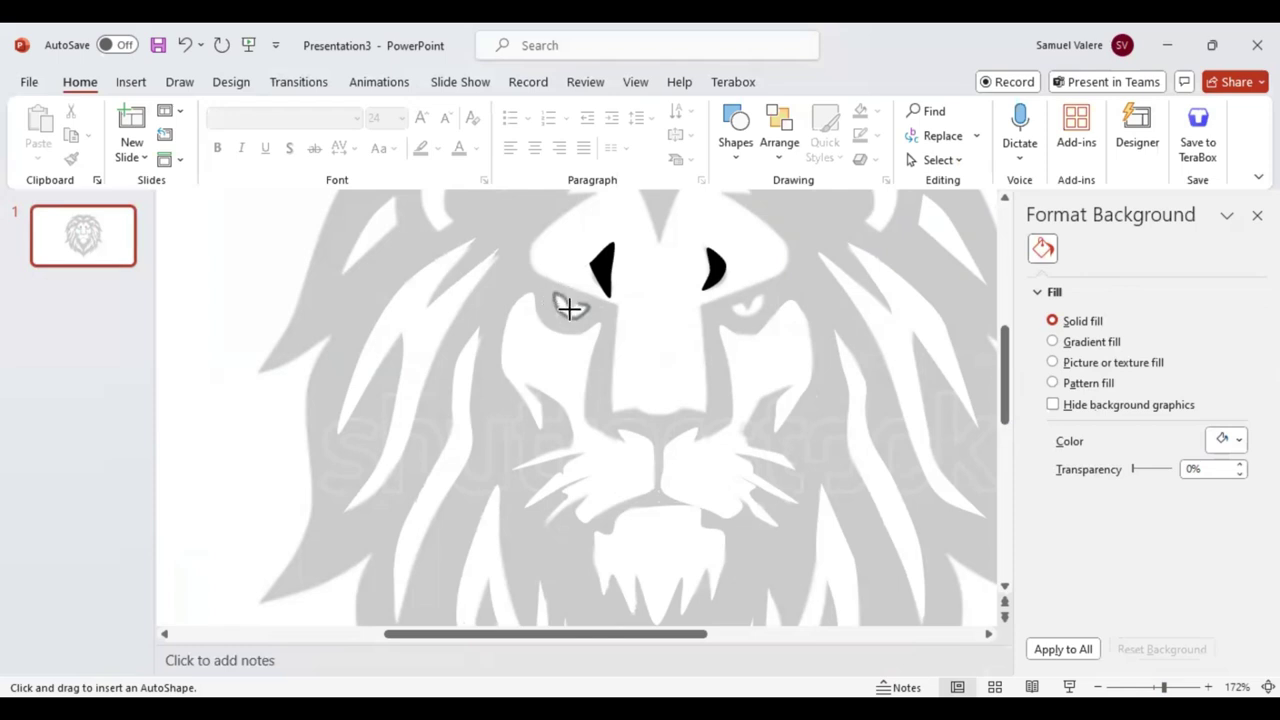
pyautogui.moveTo(568, 309); pyautogui.dragTo(574, 305)
pyautogui.hotkey('ctrl', 'z')
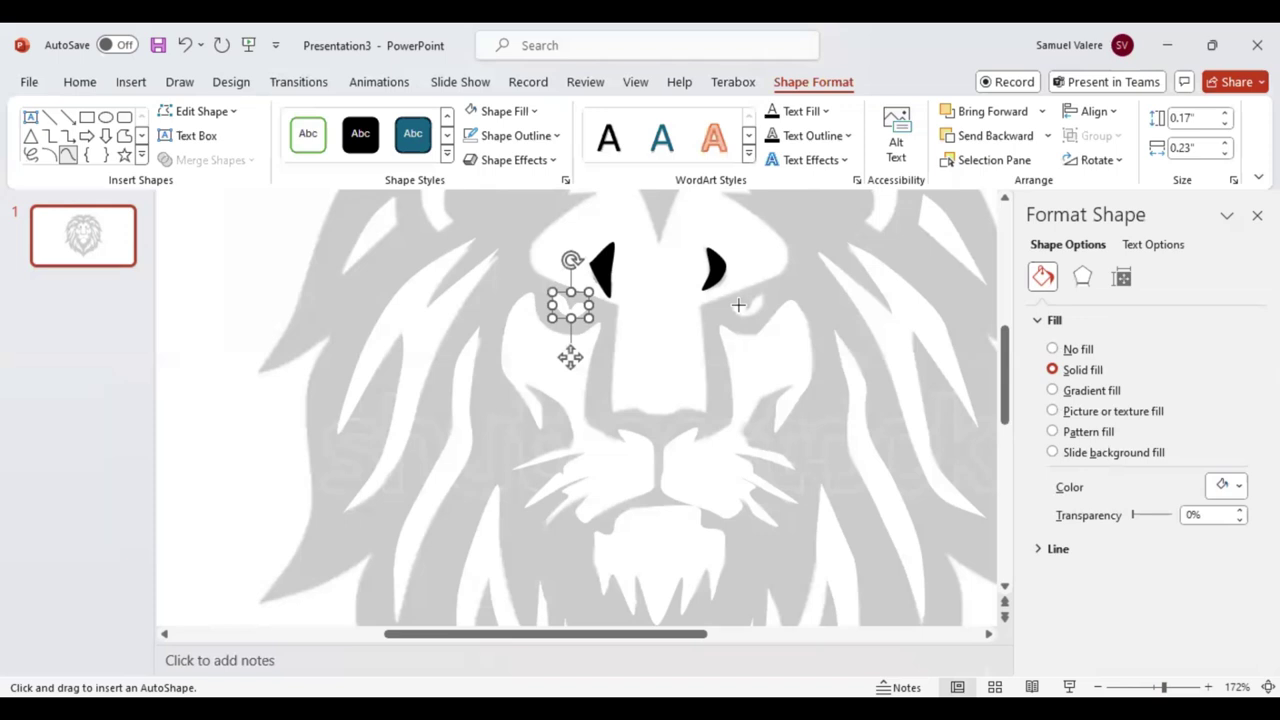
pyautogui.hotkey('ctrl', 'z')
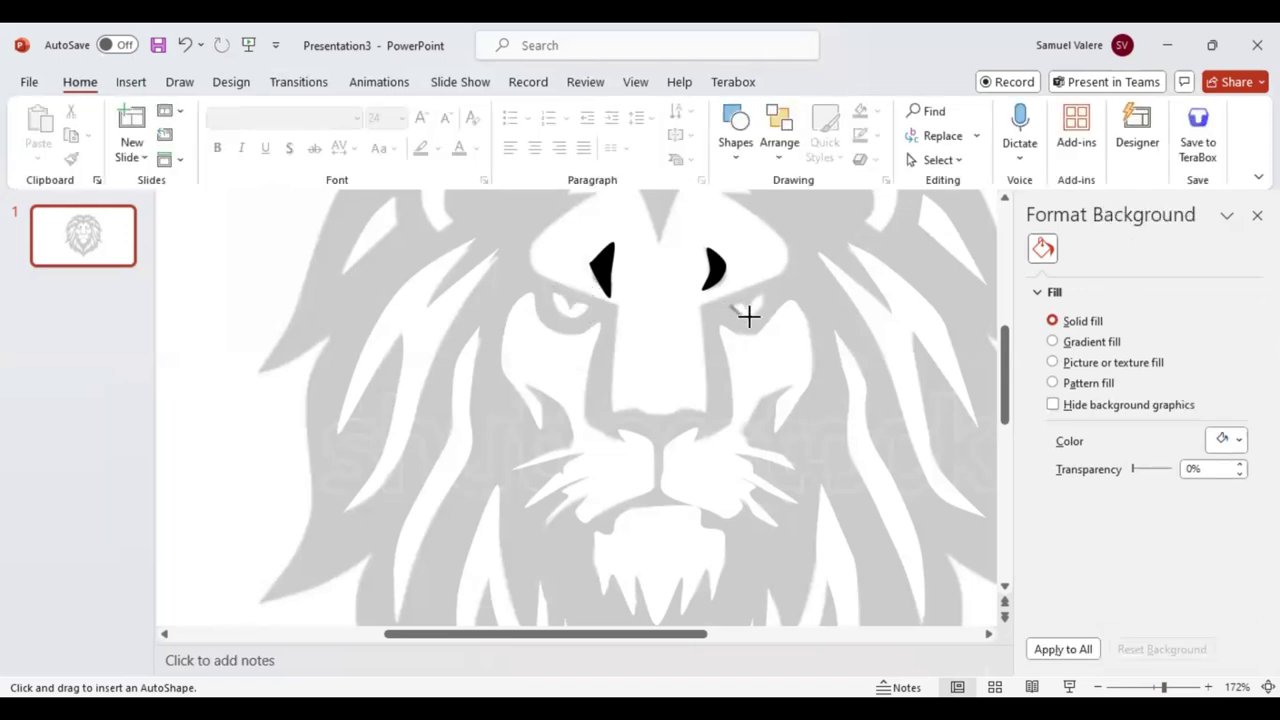
pyautogui.moveTo(748, 316)
pyautogui.mouseDown()
pyautogui.moveTo(761, 294)
pyautogui.moveTo(745, 311)
pyautogui.moveTo(730, 304)
pyautogui.mouseUp()
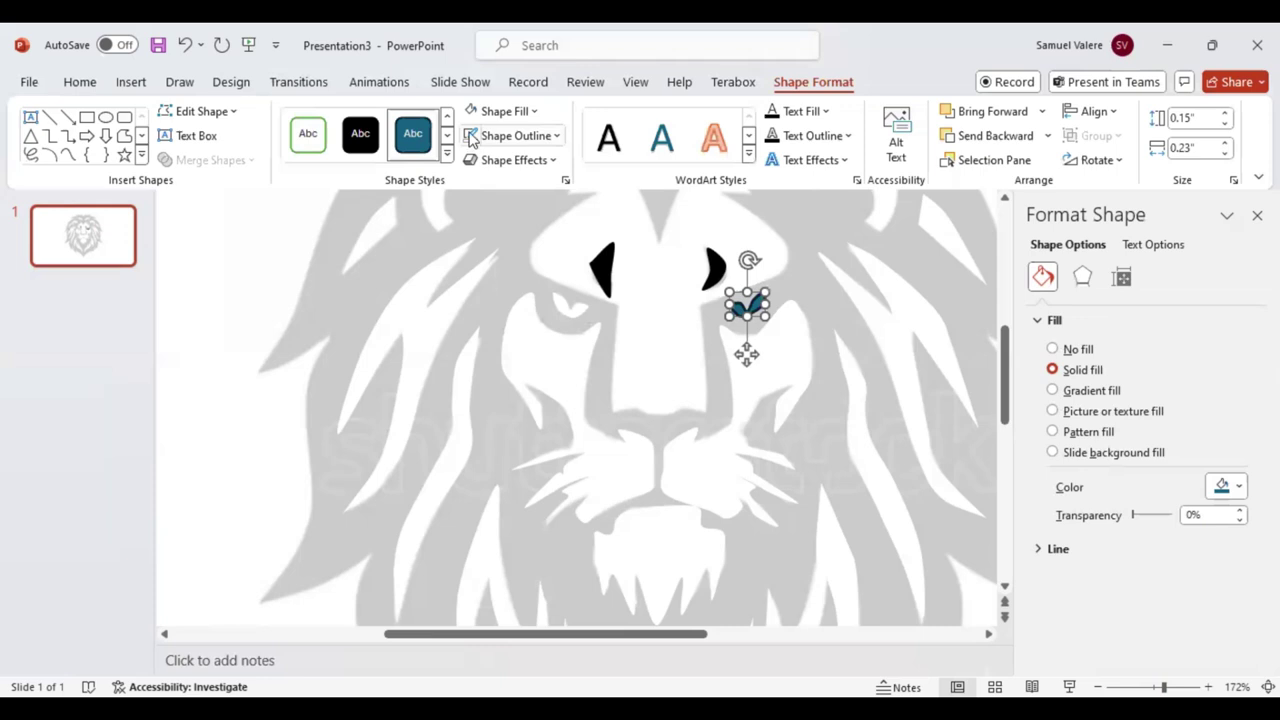
pyautogui.click(476, 112)
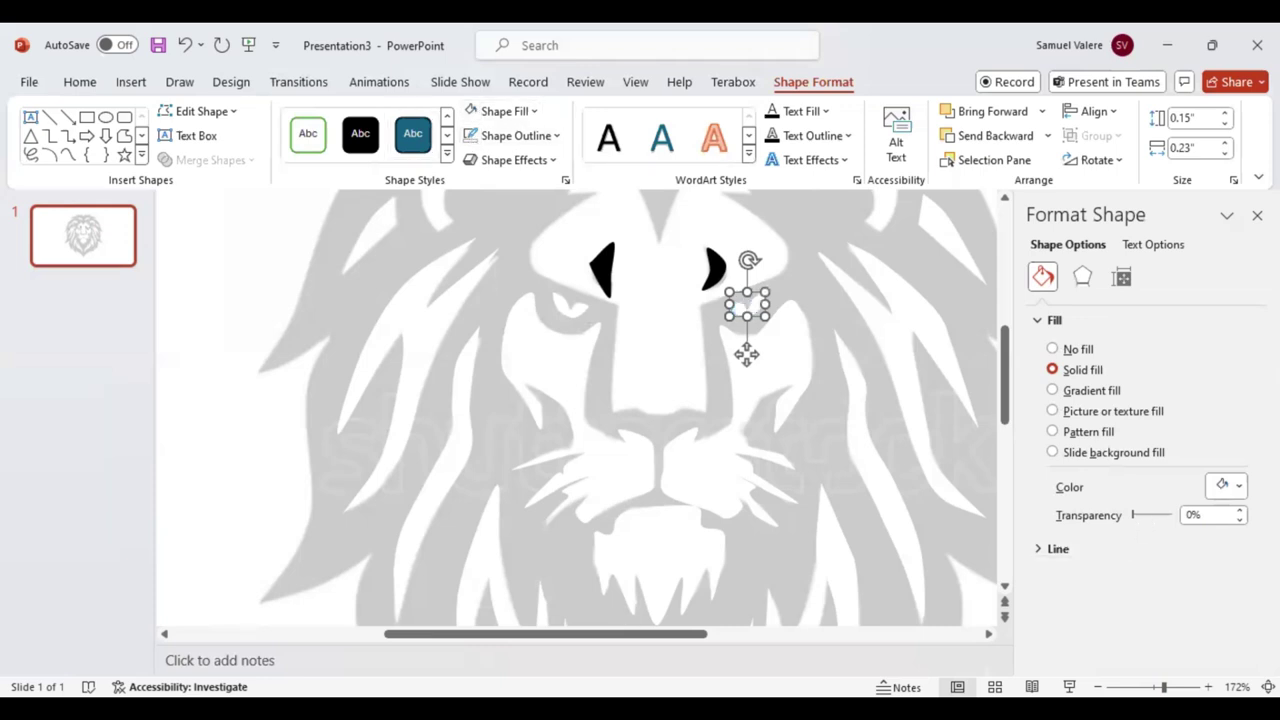
# Step: Trace a freeform outline from the top of the mane around the chin to the lower left
pyautogui.click(1140, 677)
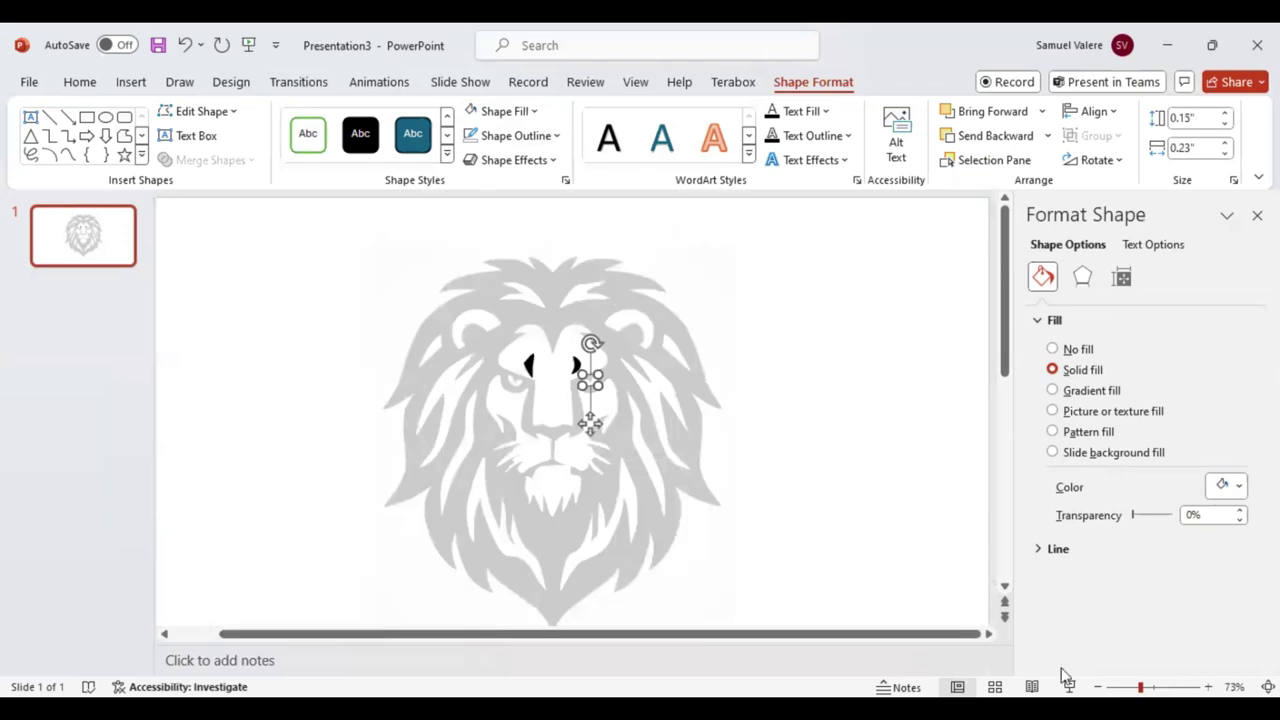
pyautogui.moveTo(1134, 680); pyautogui.dragTo(1136, 686)
pyautogui.click(66, 155)
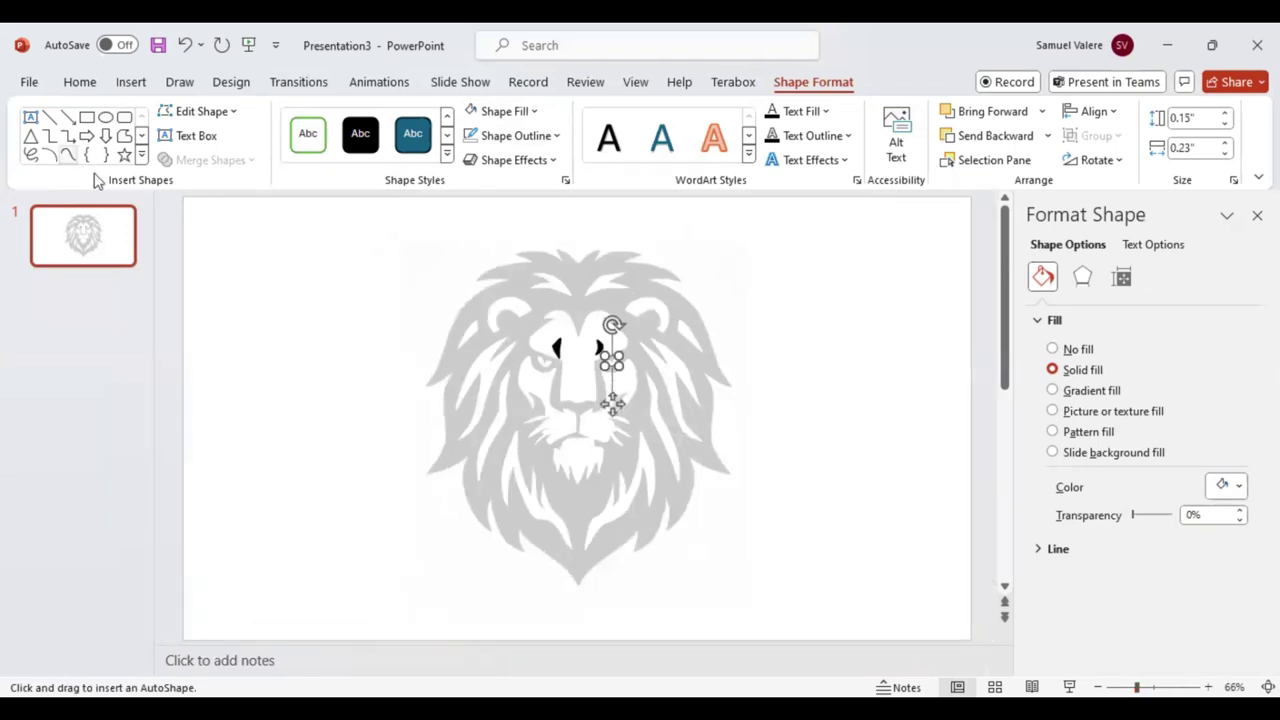
pyautogui.click(1141, 677)
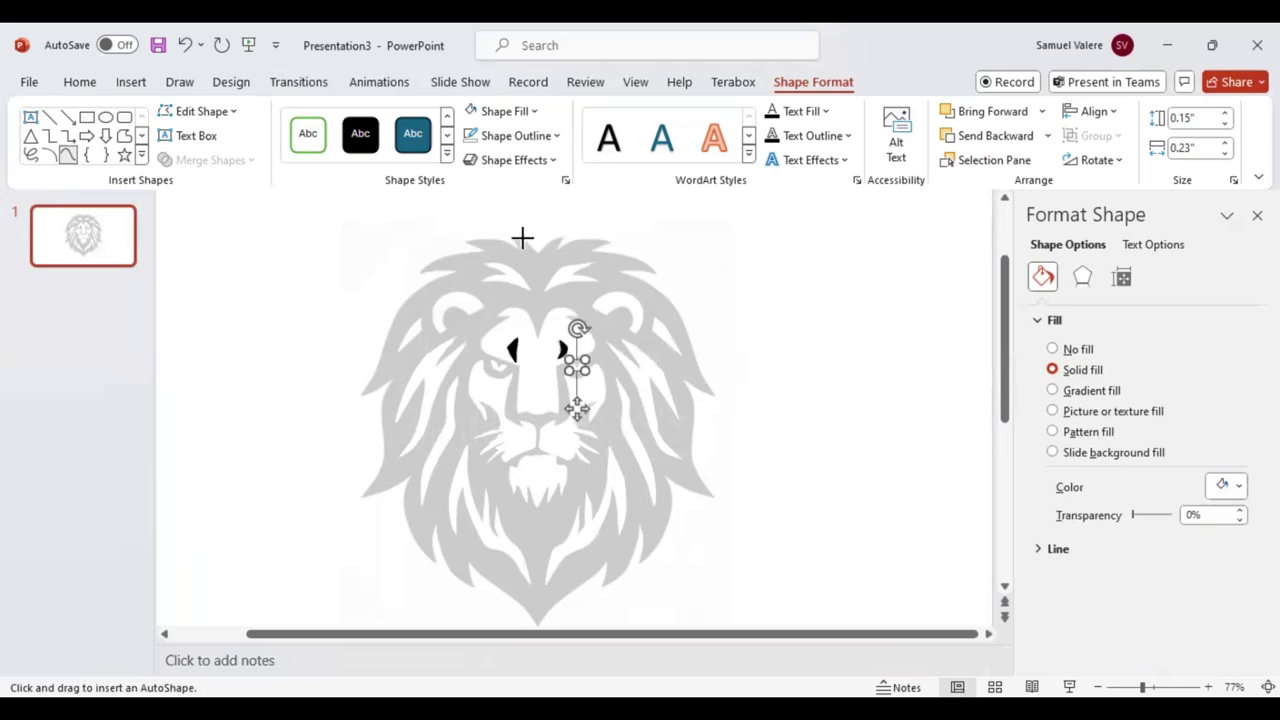
pyautogui.press('Escape')
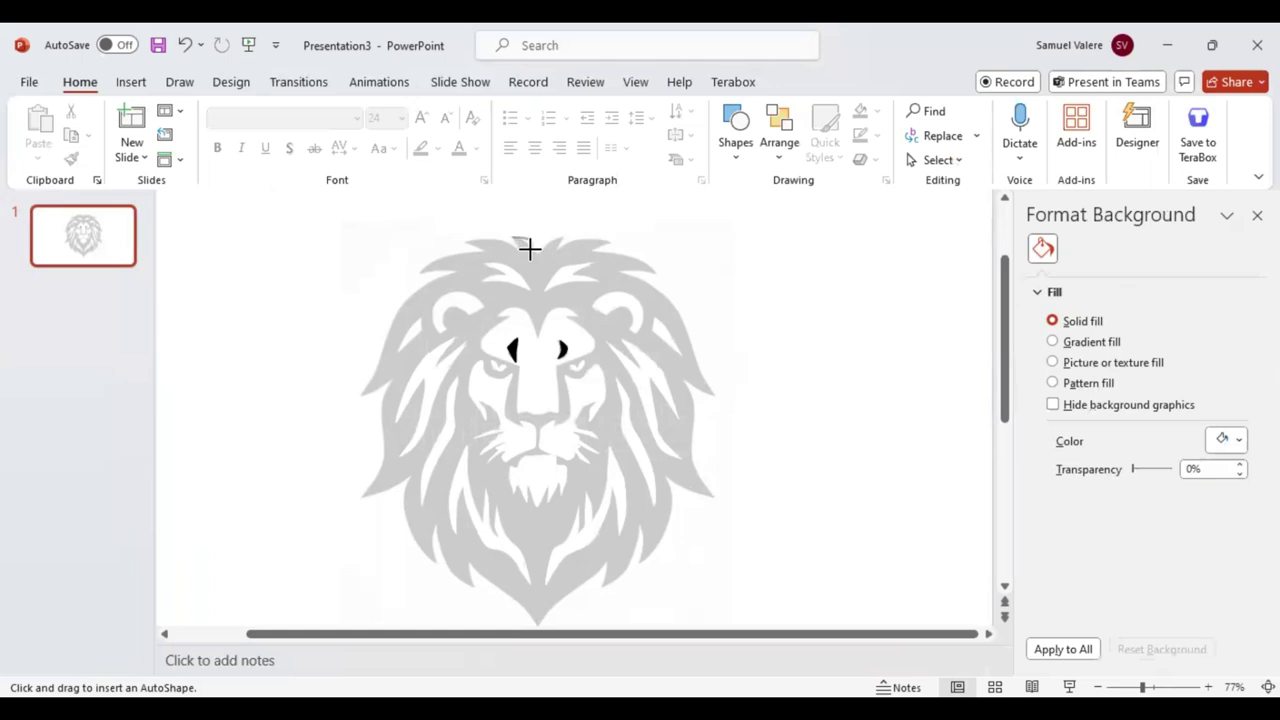
pyautogui.moveTo(530, 248); pyautogui.dragTo(561, 234)
pyautogui.moveTo(565, 234)
pyautogui.mouseDown()
pyautogui.moveTo(603, 242)
pyautogui.moveTo(713, 393)
pyautogui.moveTo(691, 462)
pyautogui.moveTo(603, 579)
pyautogui.moveTo(537, 626)
pyautogui.moveTo(429, 528)
pyautogui.moveTo(357, 498)
pyautogui.mouseUp()
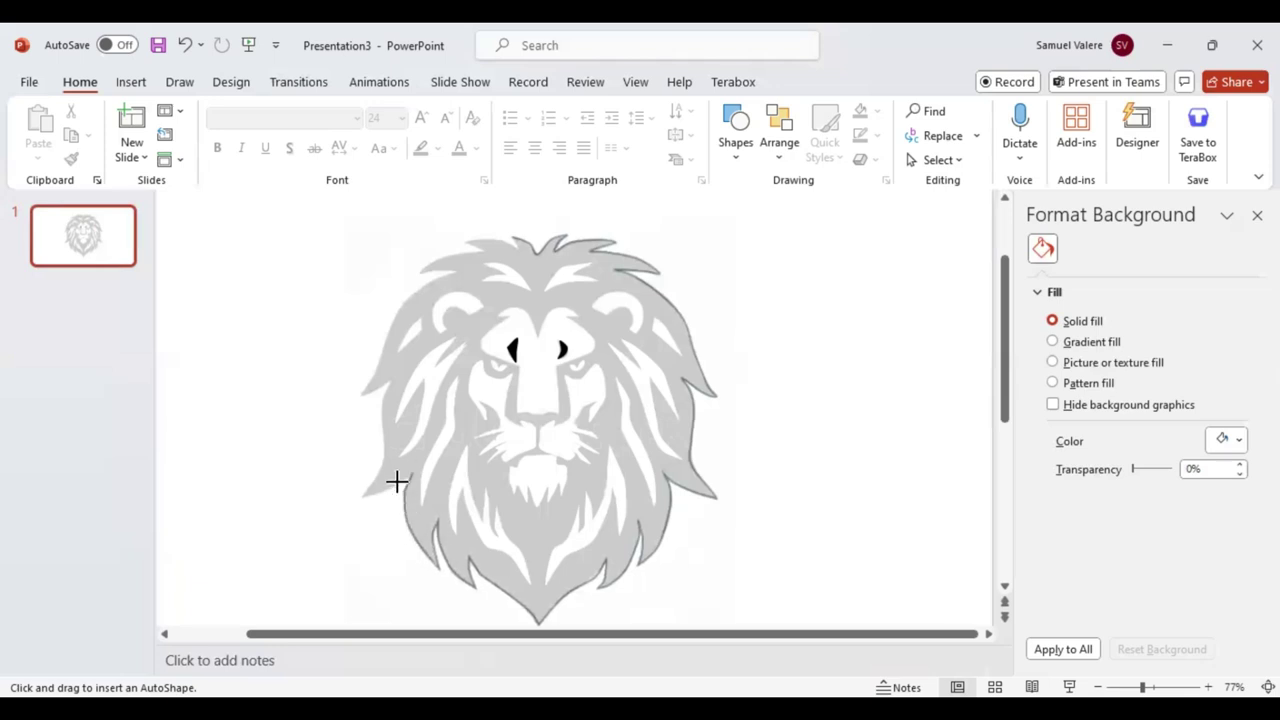
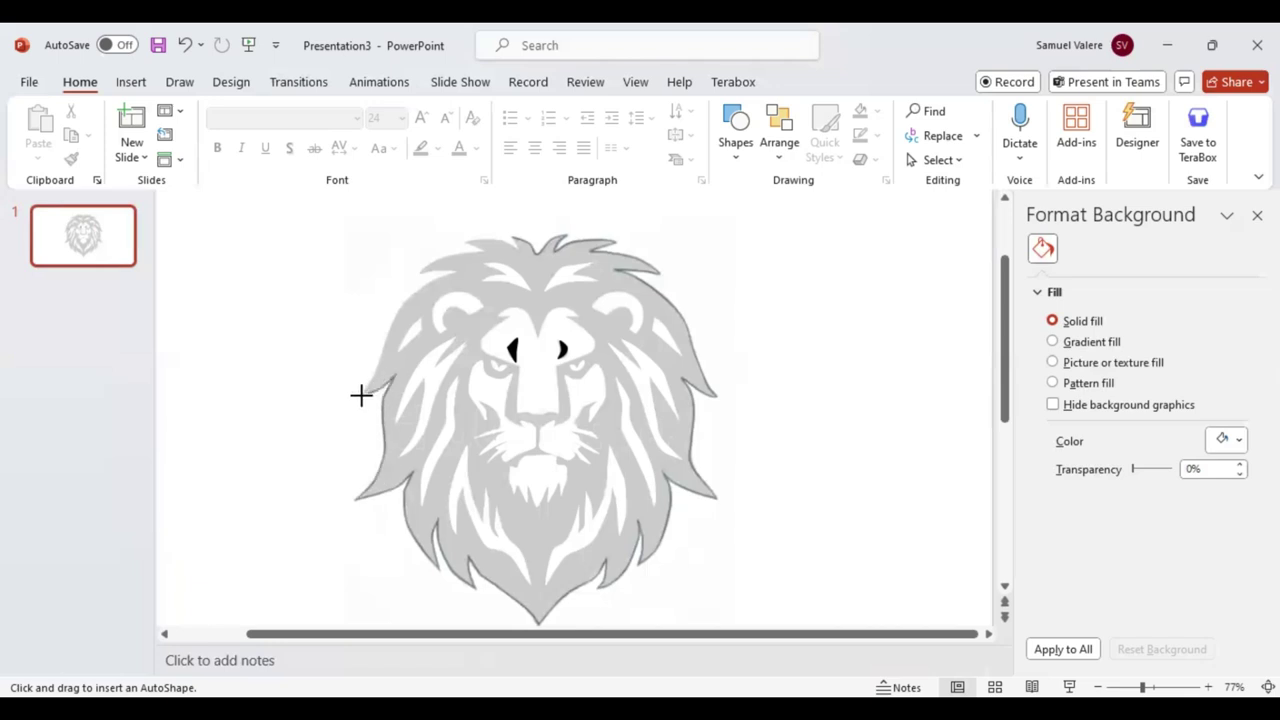
# Step: Trace the left mane edge, close the outline at its start point, and send it to back
pyautogui.moveTo(392, 376)
pyautogui.mouseDown()
pyautogui.moveTo(372, 374)
pyautogui.moveTo(462, 267)
pyautogui.moveTo(436, 259)
pyautogui.moveTo(466, 240)
pyautogui.moveTo(511, 240)
pyautogui.mouseUp()
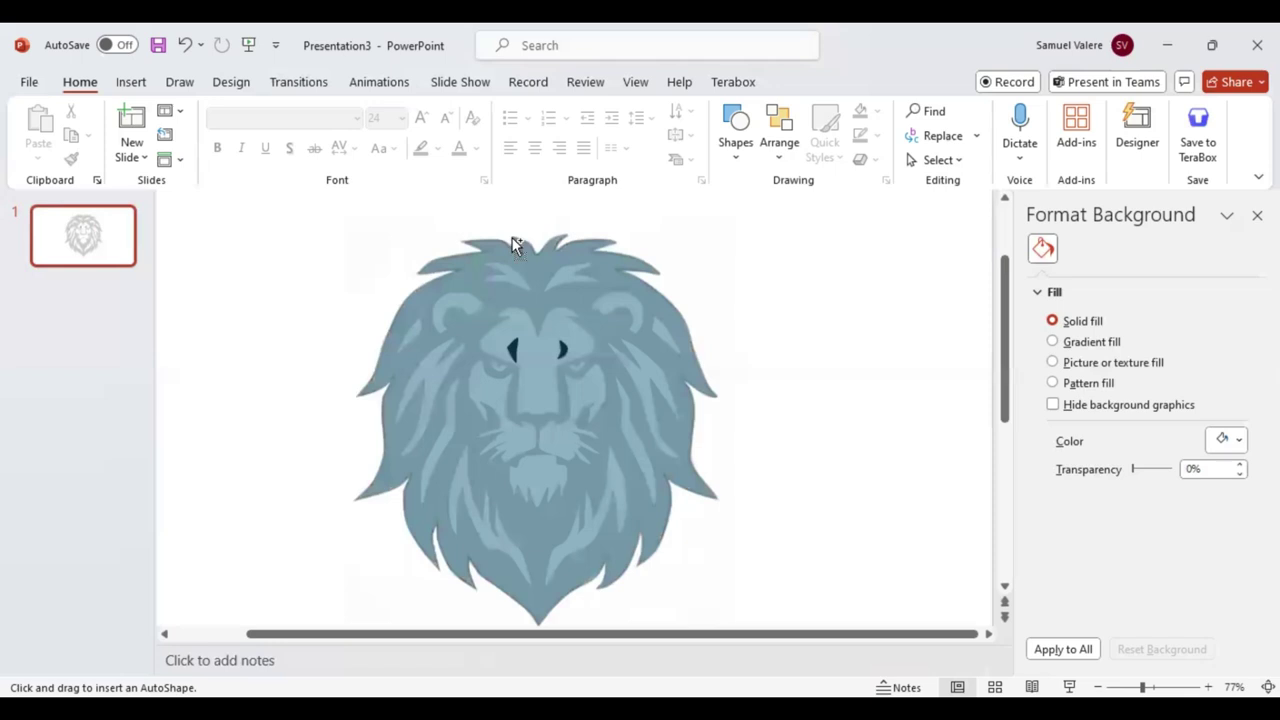
pyautogui.click(512, 240)
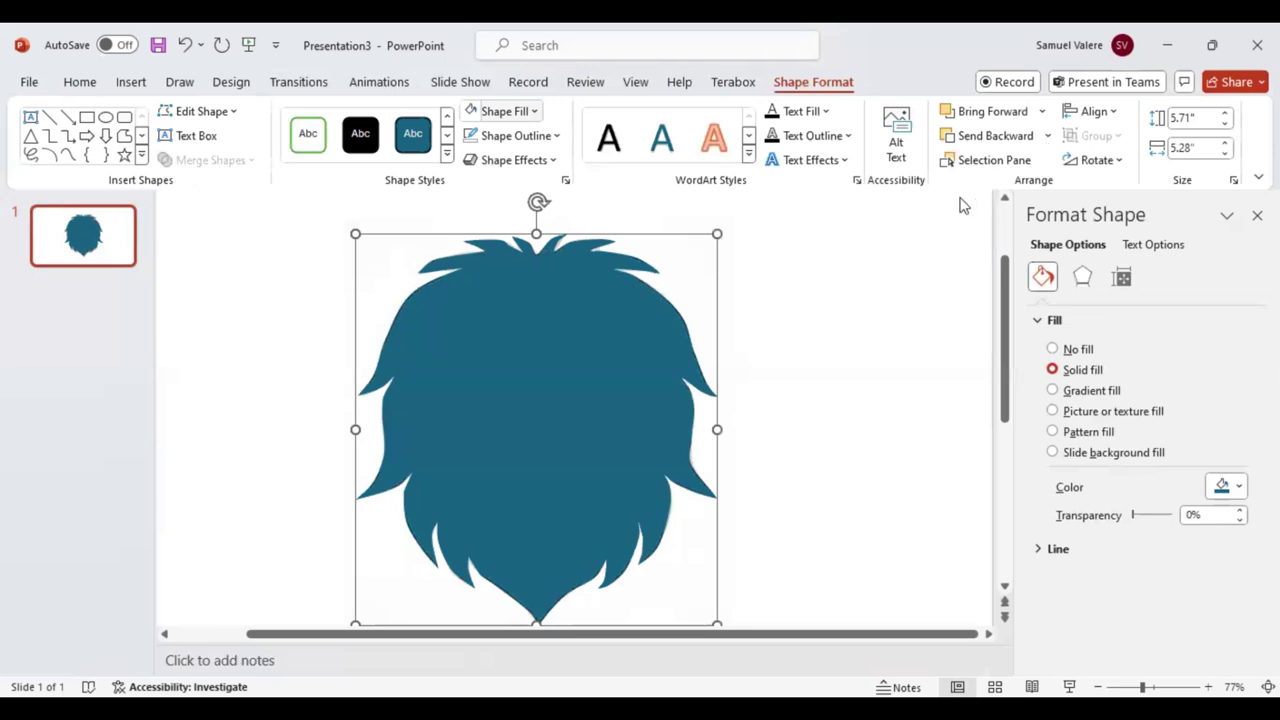
pyautogui.hotkey('ctrl', '[')
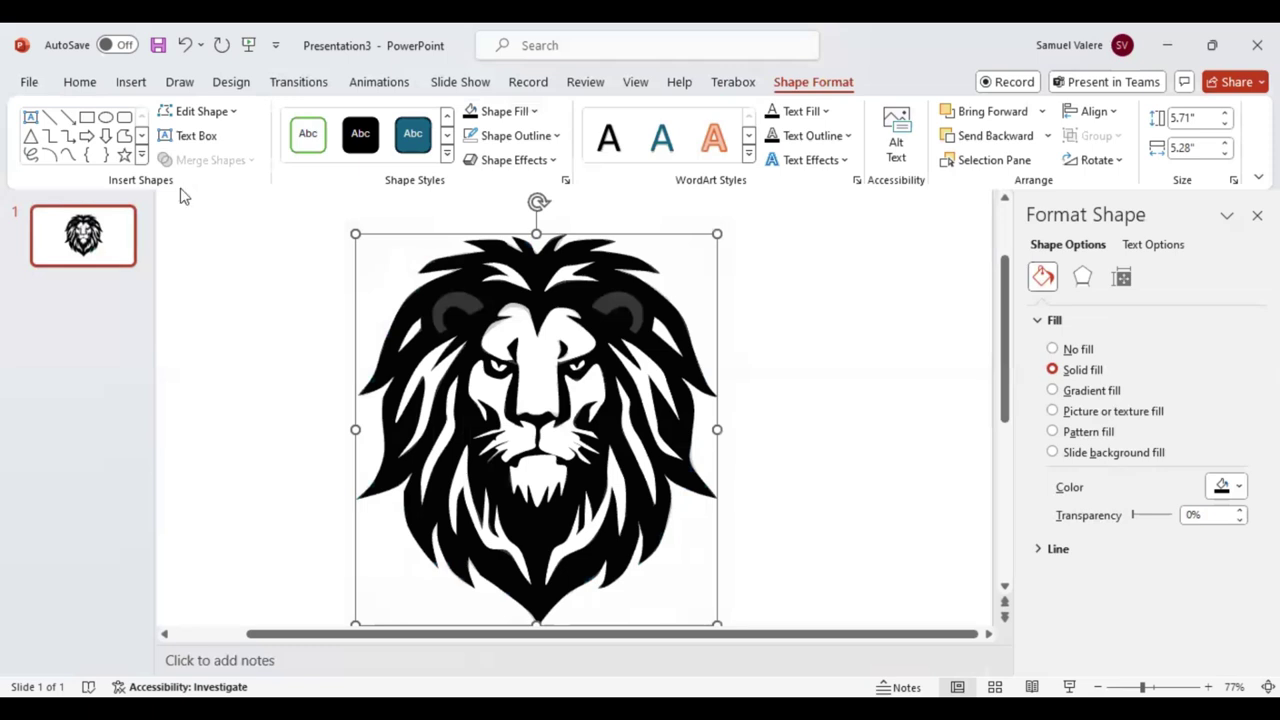
# Step: Trace a small 0.62" by 0.73" freeform shape over the lion's left ear
pyautogui.click(66, 156)
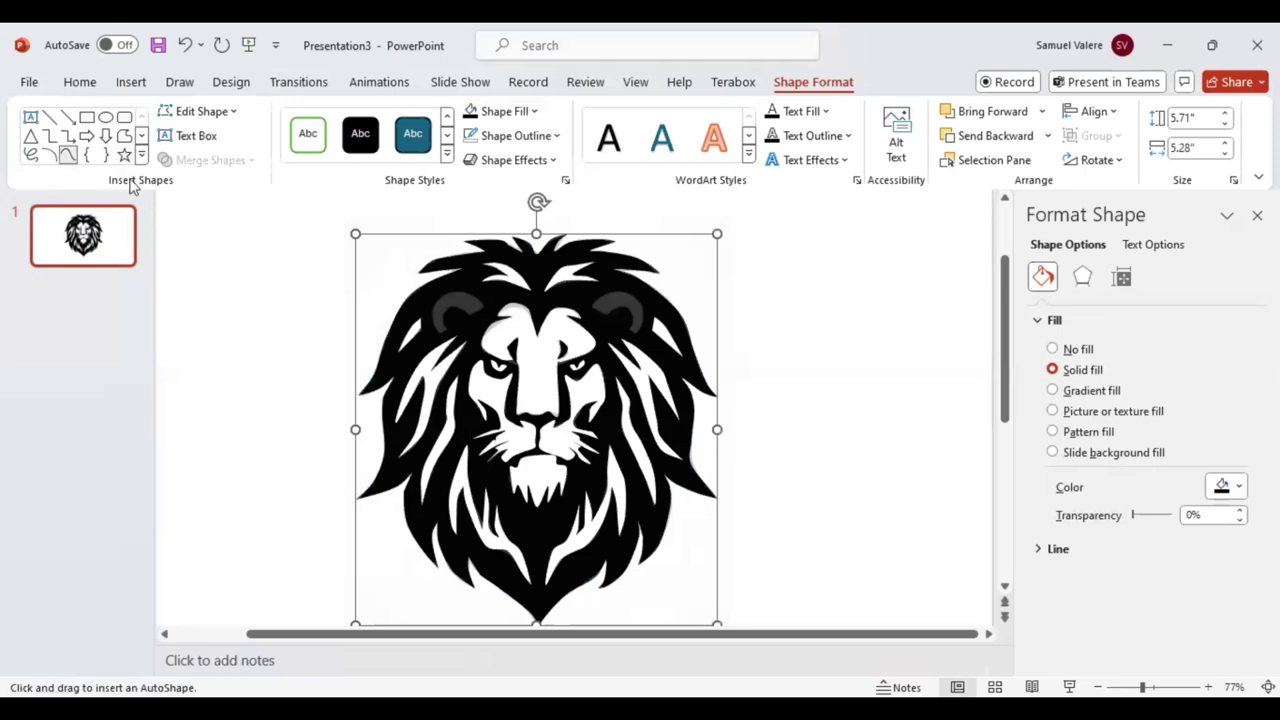
pyautogui.click(484, 303)
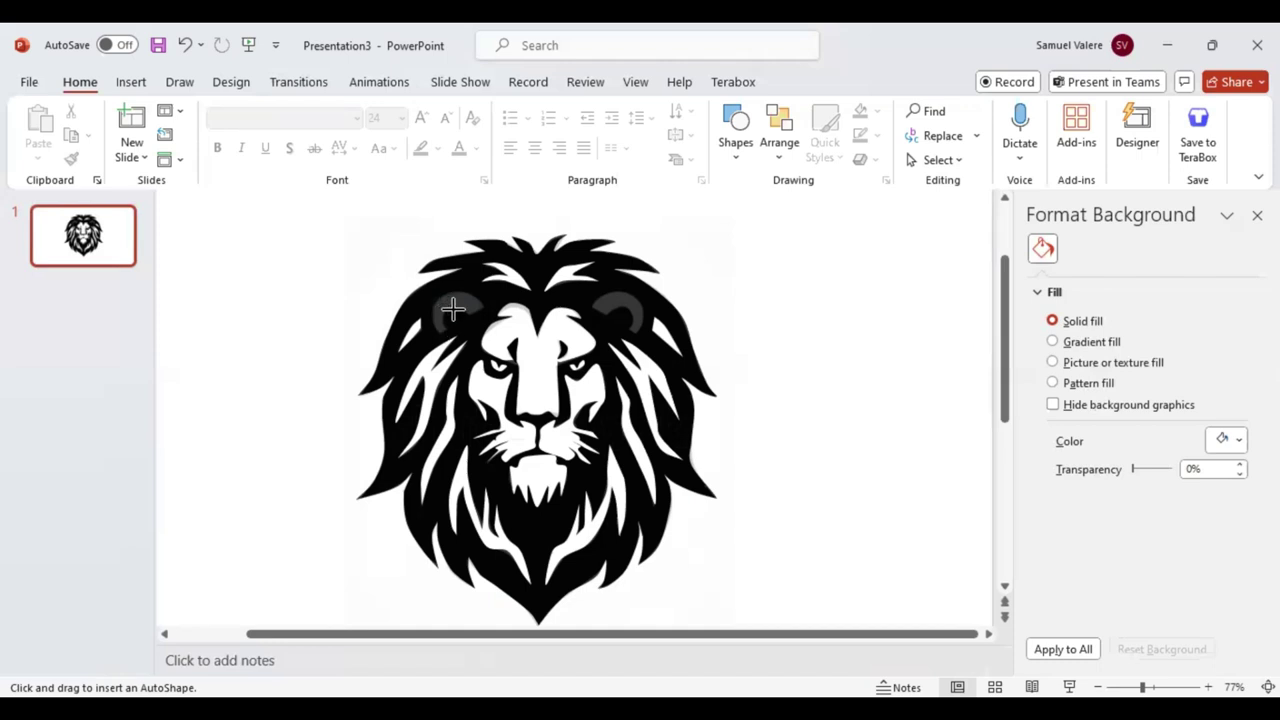
pyautogui.click(466, 313)
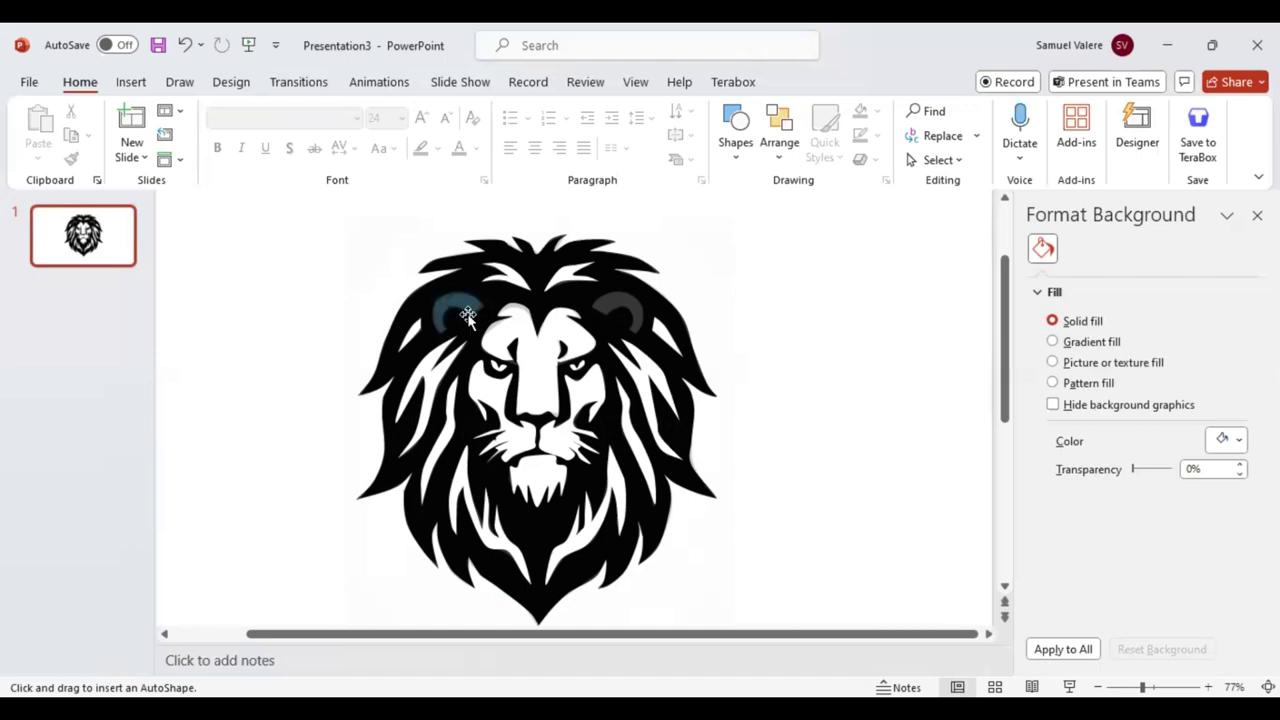
pyautogui.moveTo(467, 315); pyautogui.dragTo(467, 315)
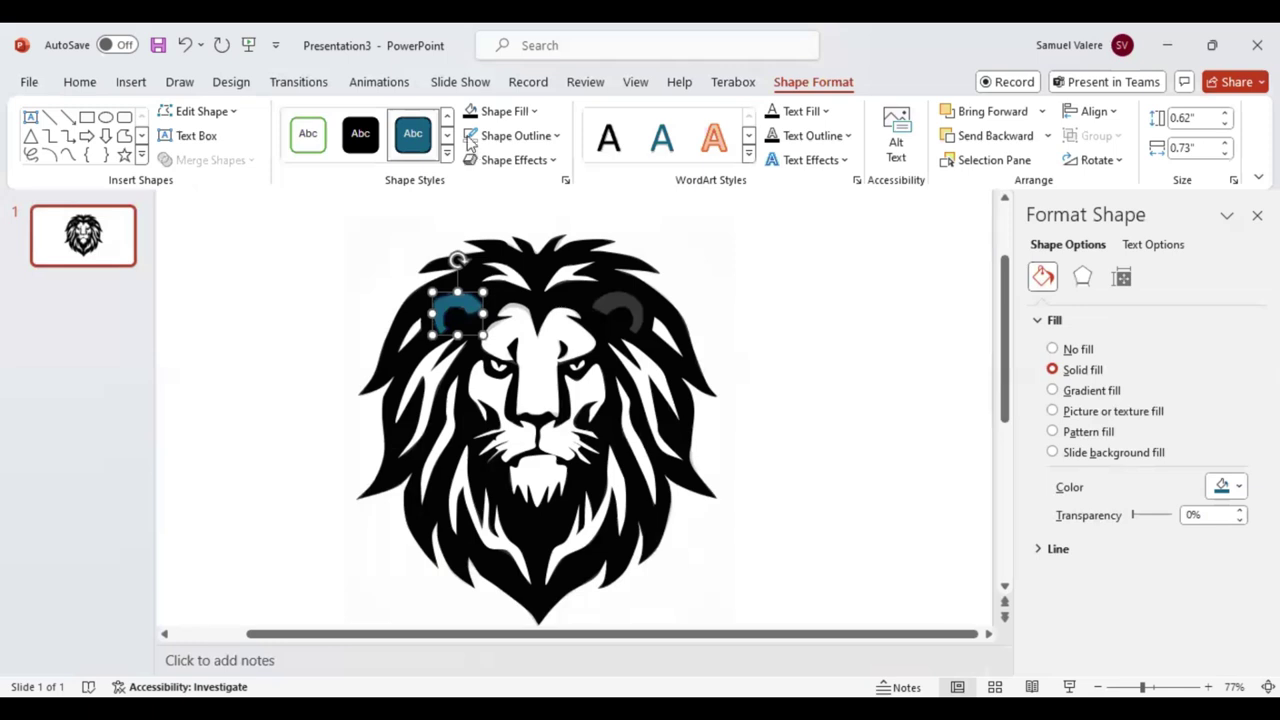
pyautogui.click(68, 155)
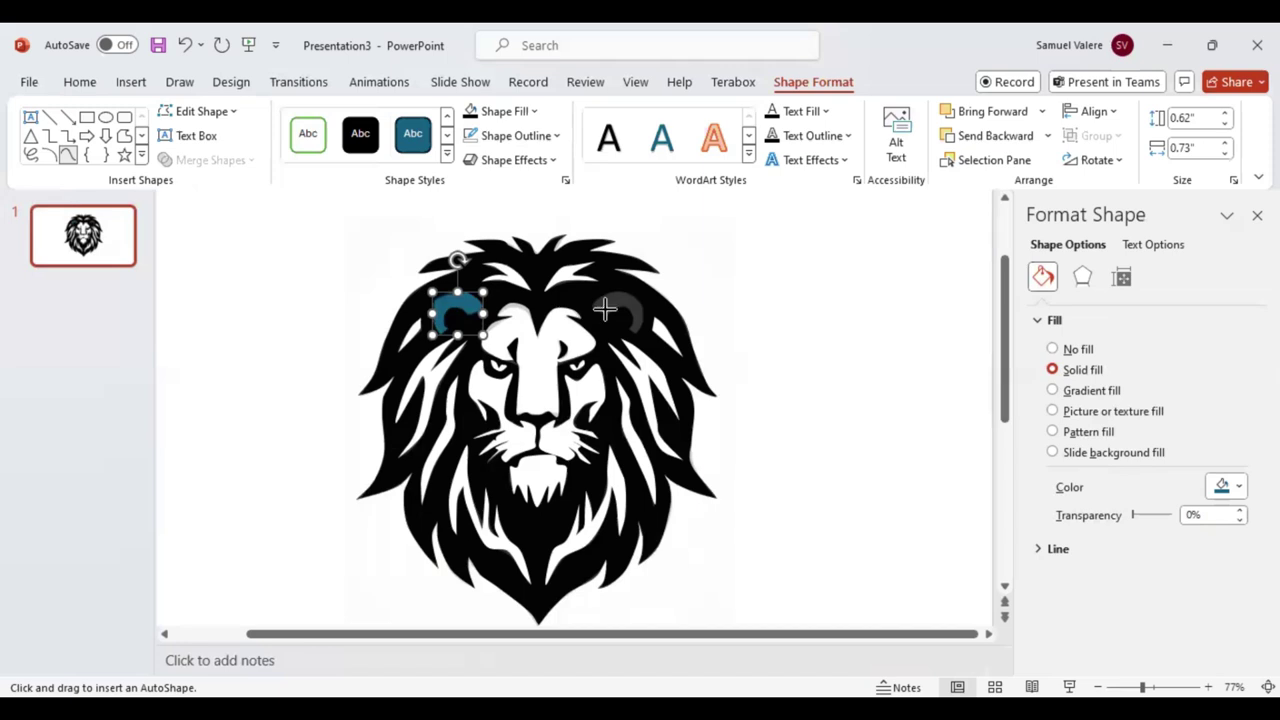
pyautogui.press('Escape')
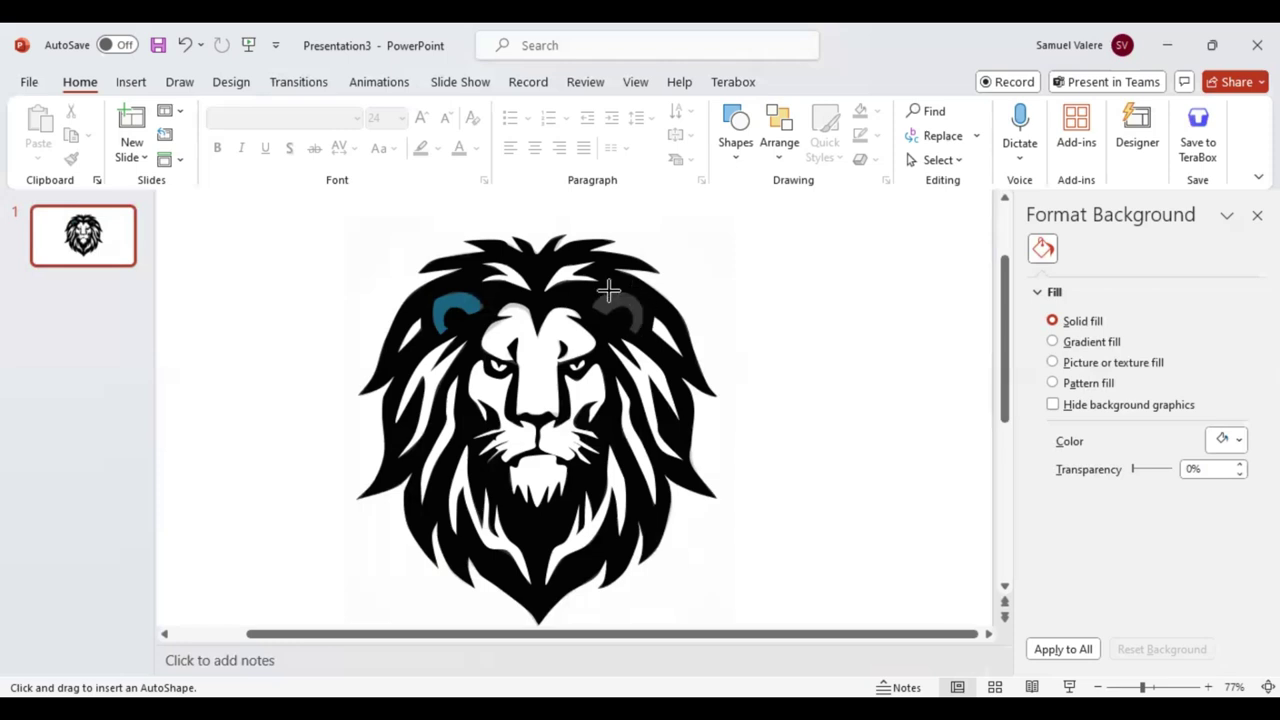
# Step: Draw a matching curved shape over the right ear and fill both ear shapes white
pyautogui.moveTo(609, 290); pyautogui.dragTo(590, 303)
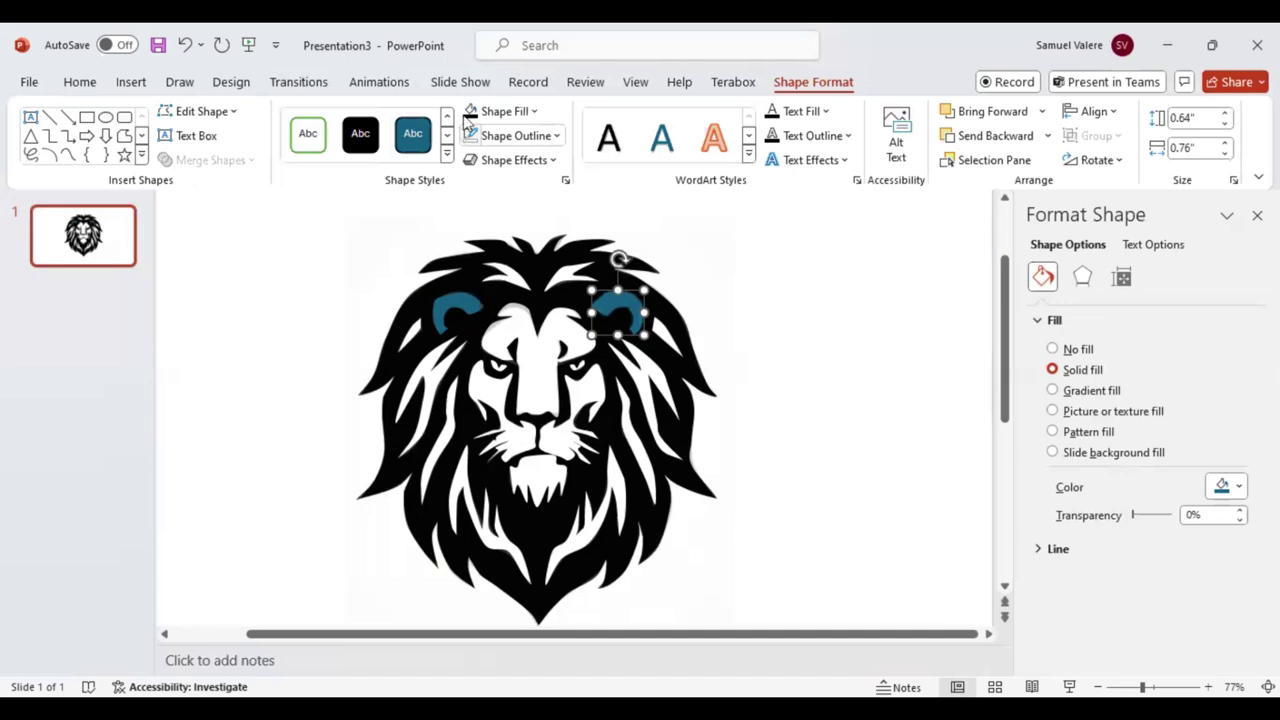
pyautogui.click(537, 117)
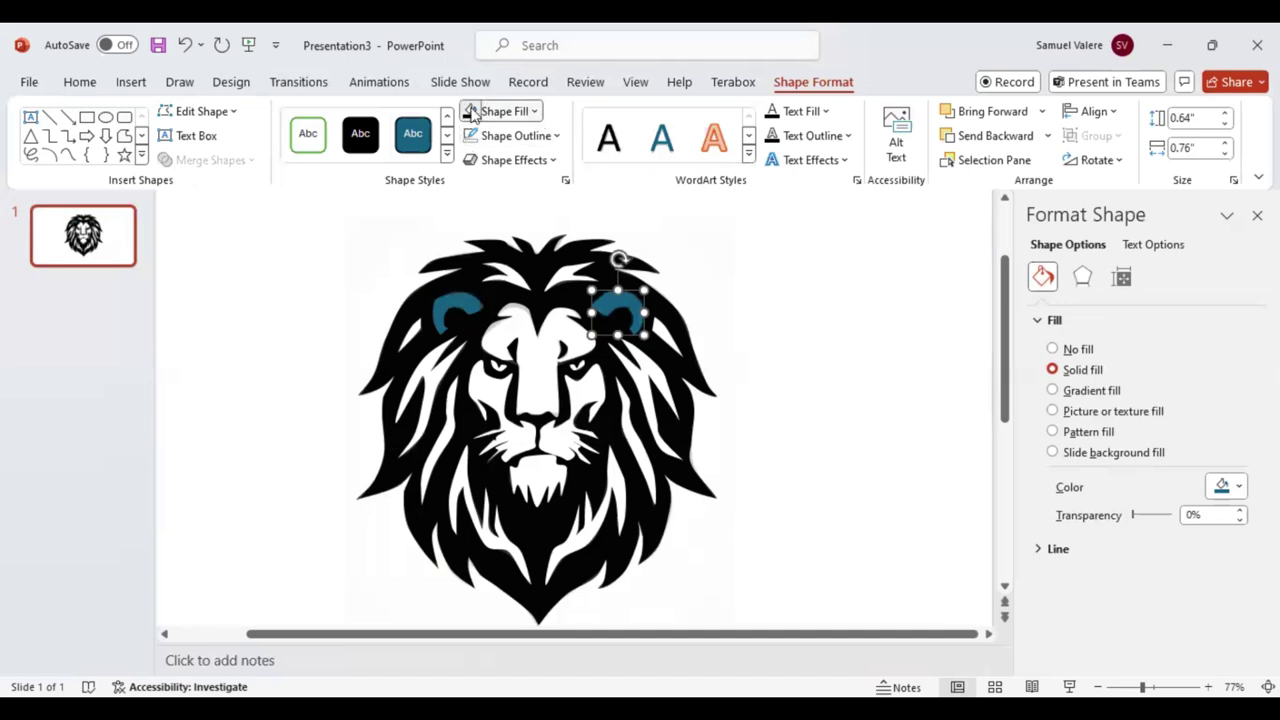
pyautogui.hotkey('ctrl', 'z')
pyautogui.hotkey('ctrl', 'z')
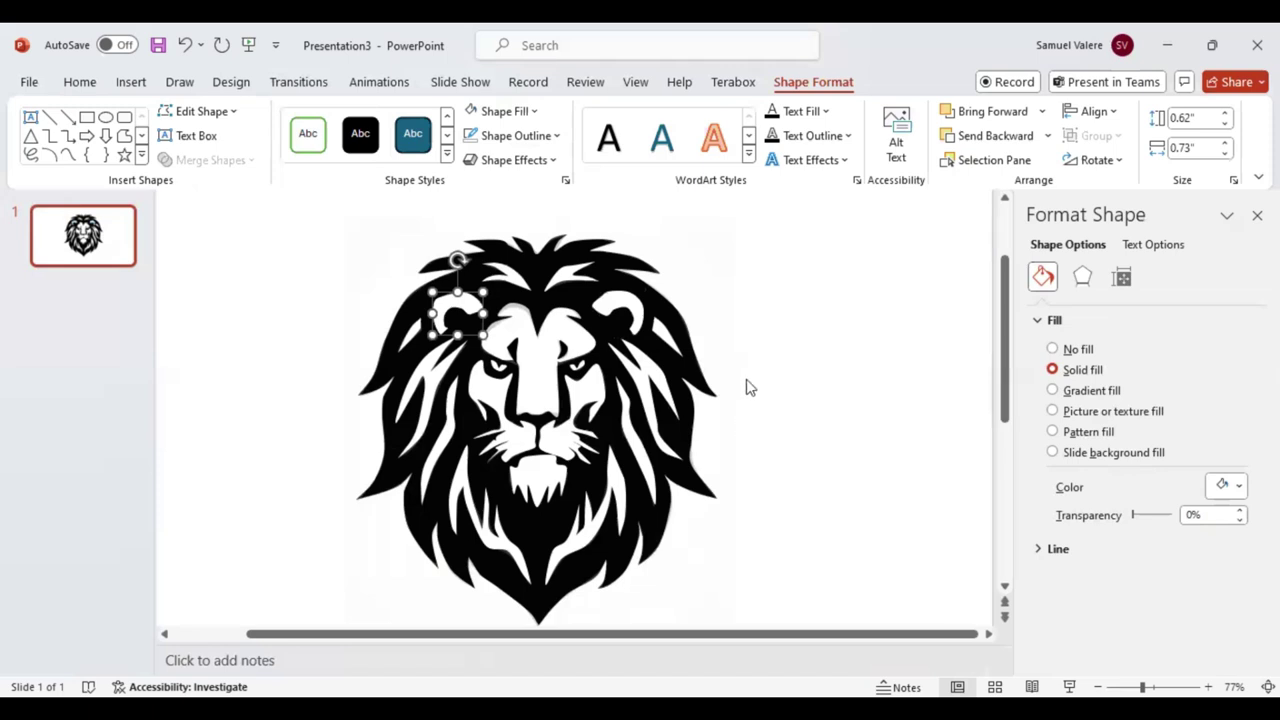
pyautogui.click(740, 330)
pyautogui.click(723, 314)
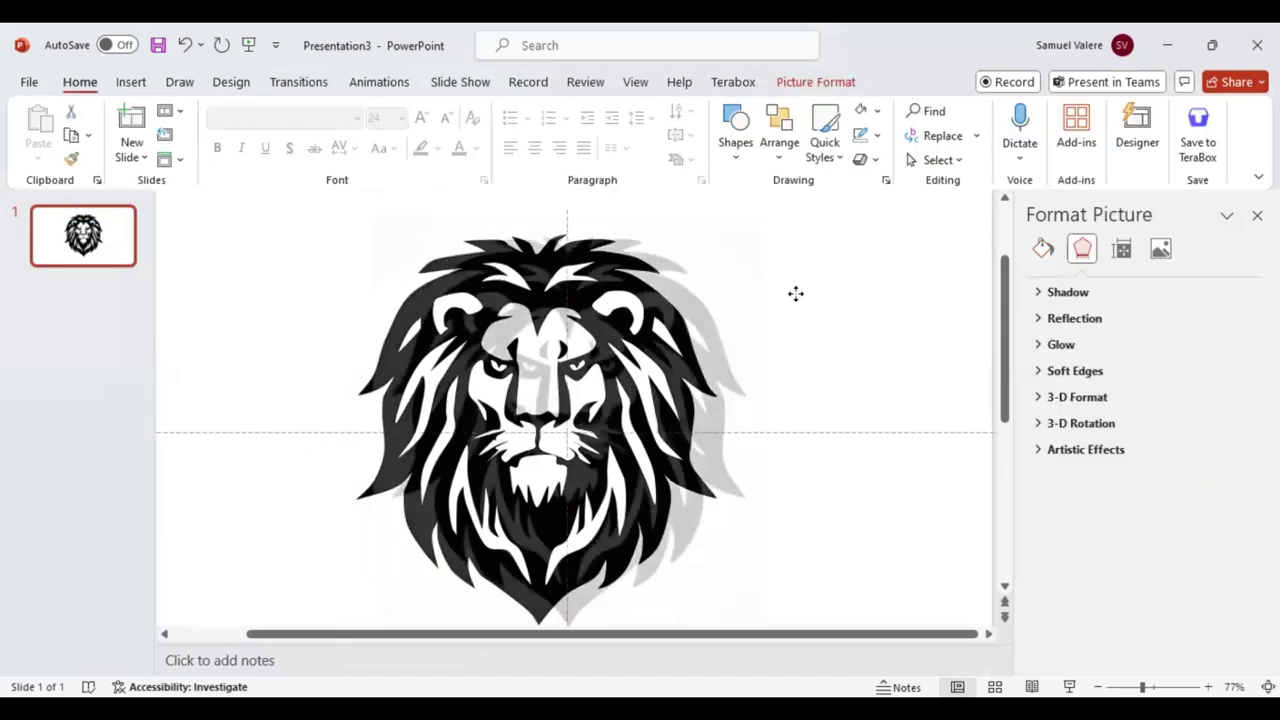
# Step: Shrink the faded source lion picture into the top-right corner with 0% transparency
pyautogui.click(1130, 677)
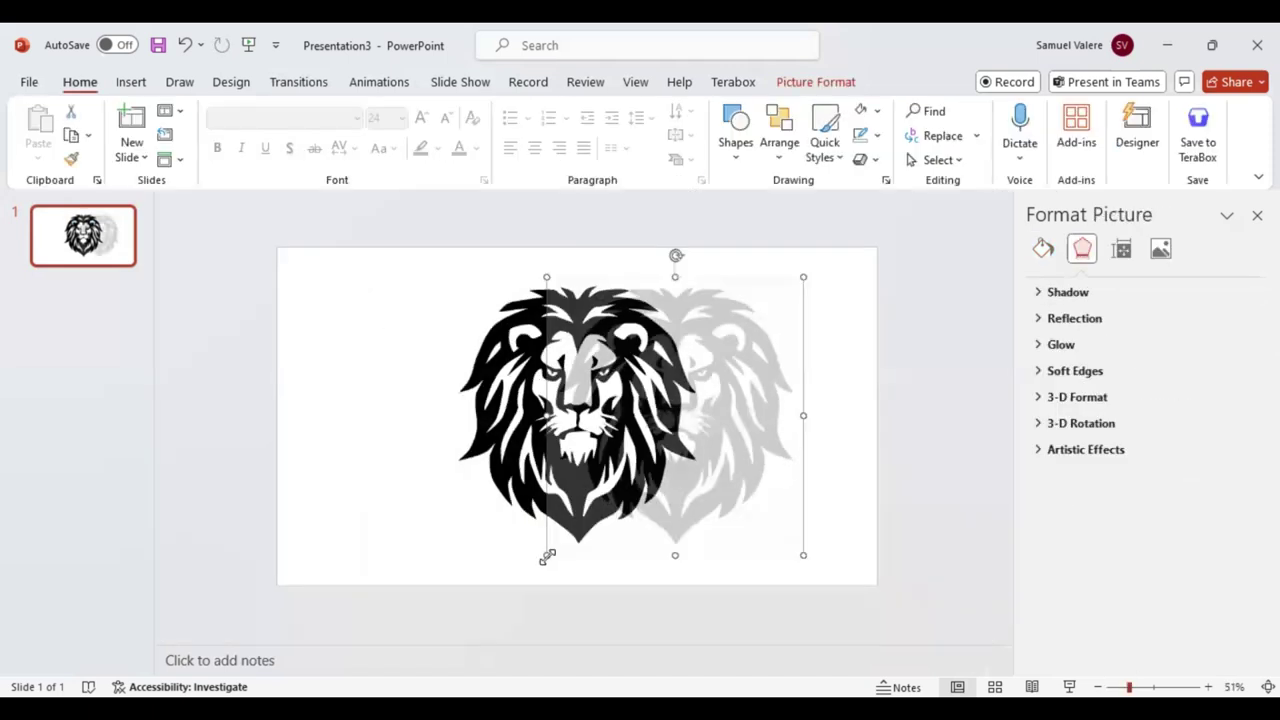
pyautogui.moveTo(546, 555)
pyautogui.mouseDown()
pyautogui.moveTo(803, 357)
pyautogui.moveTo(790, 320)
pyautogui.moveTo(855, 277)
pyautogui.mouseUp()
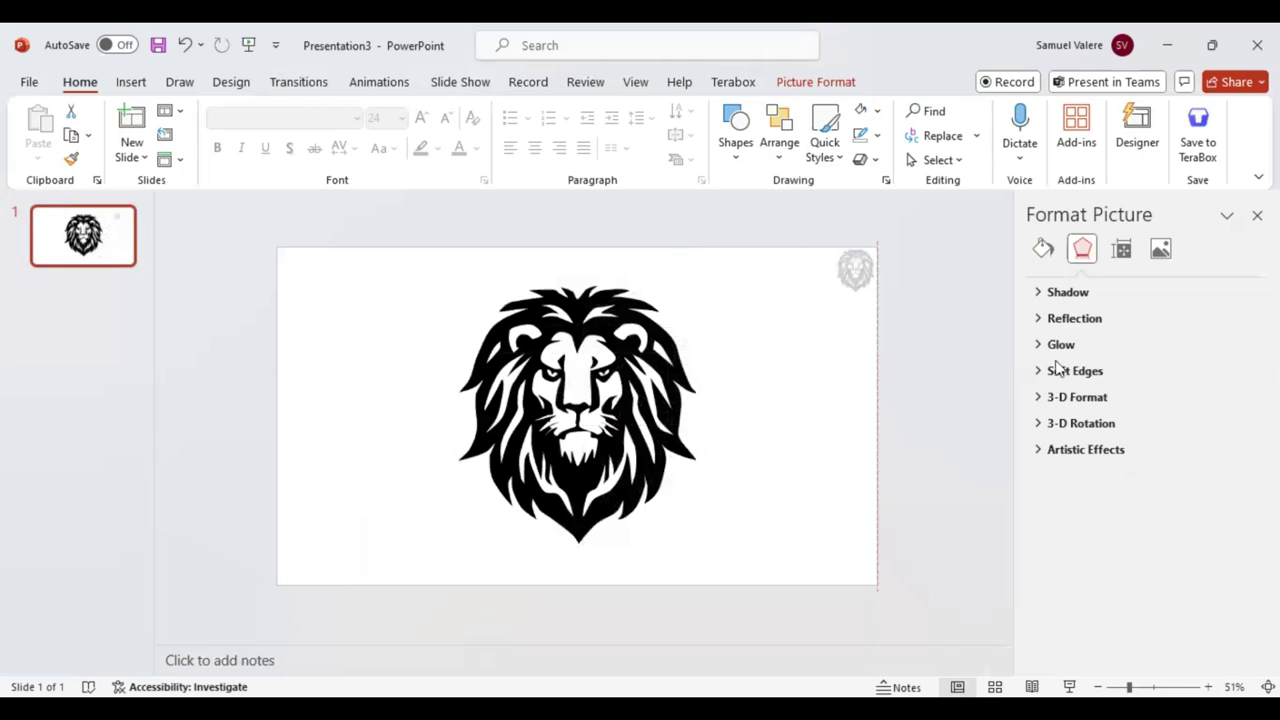
pyautogui.click(1160, 249)
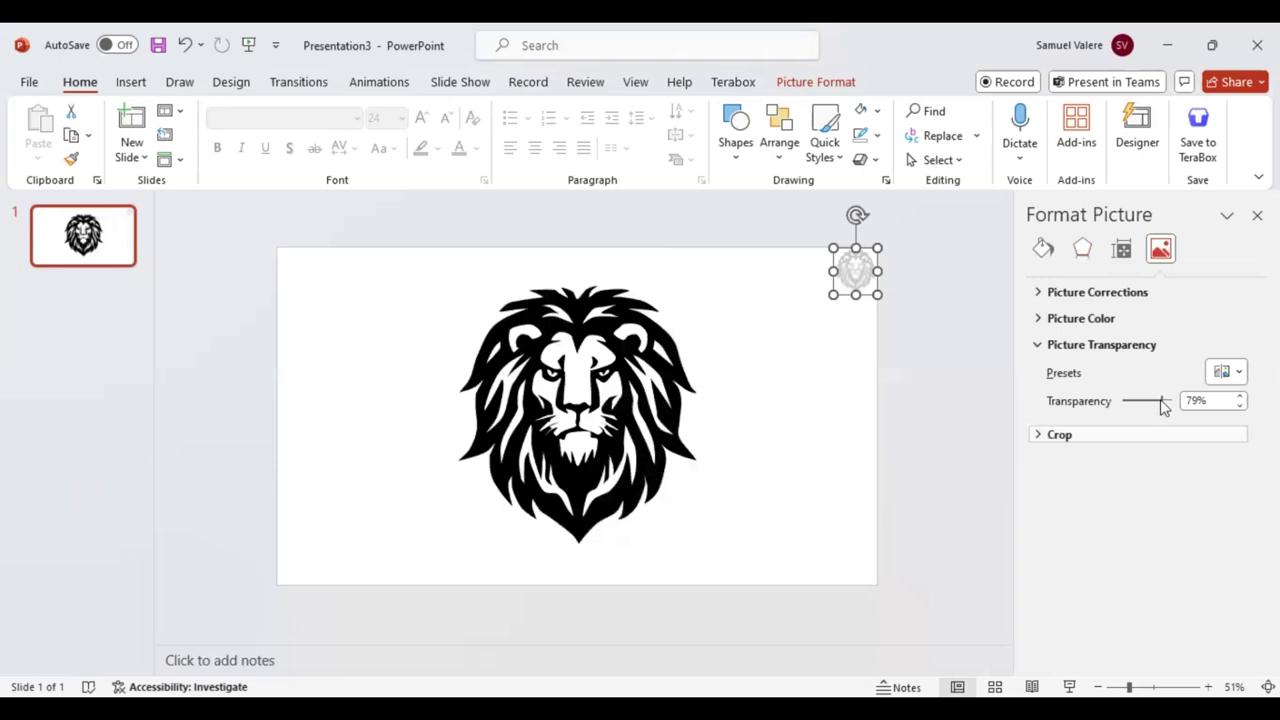
pyautogui.moveTo(1163, 405); pyautogui.dragTo(1097, 409)
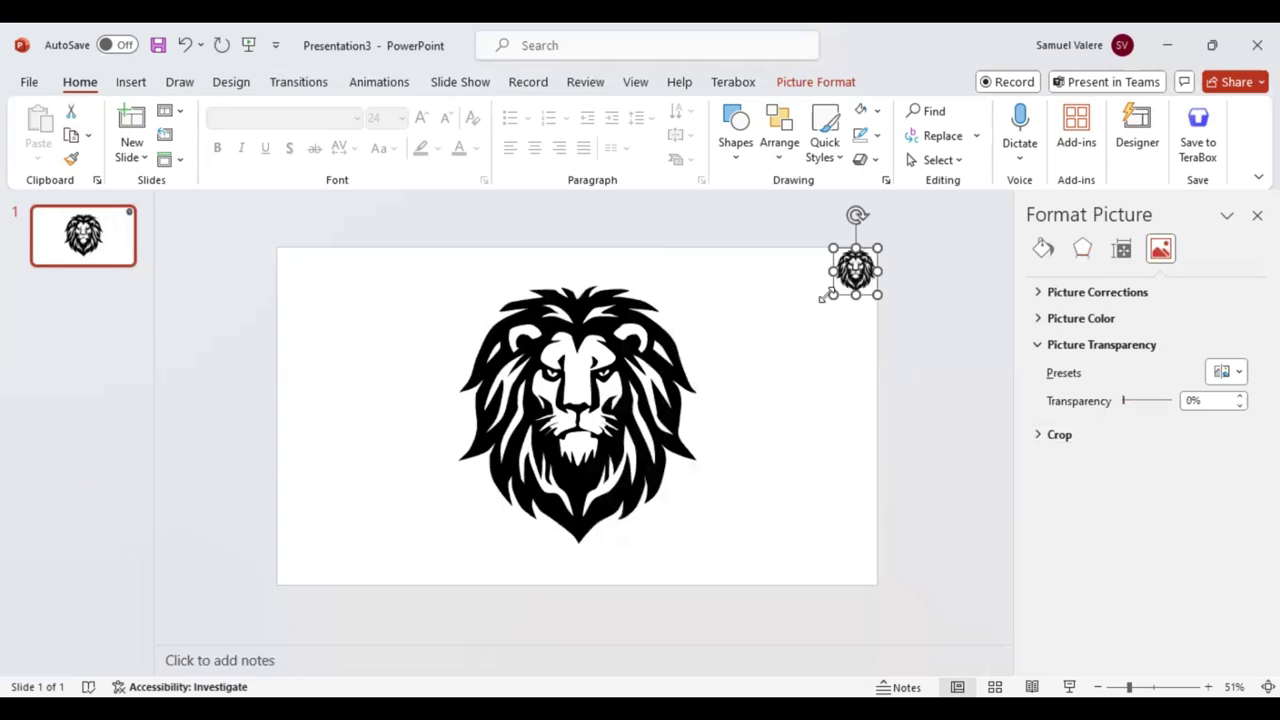